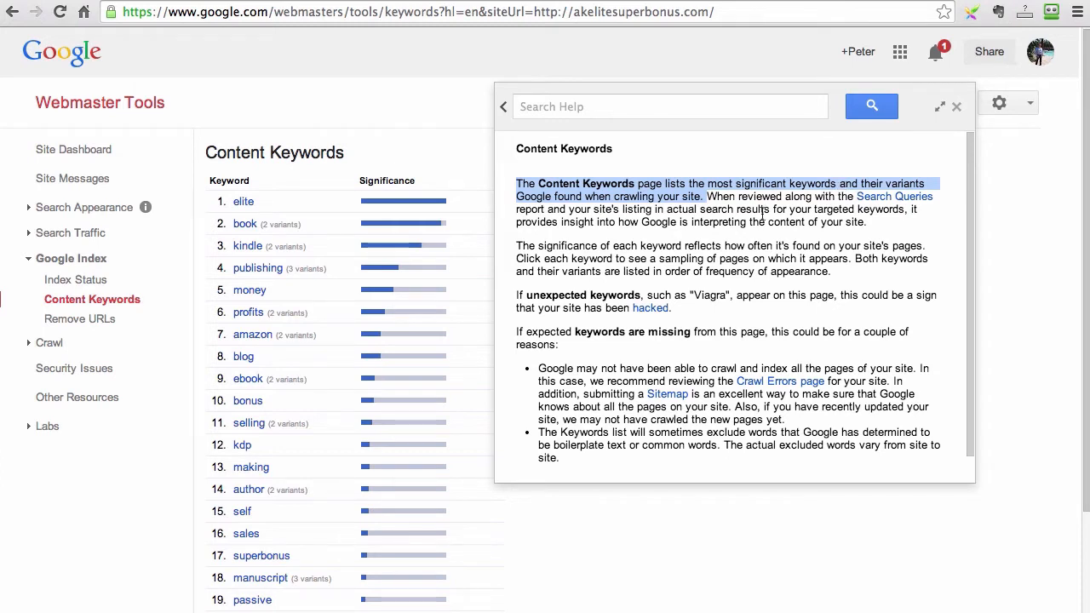
- Read the help text on keyword significance and check the rank of "furniture movers san diego" in the page's SEO report
{"action": "left_click_drag", "start_coordinate": [516, 245], "coordinate": [927, 246]}
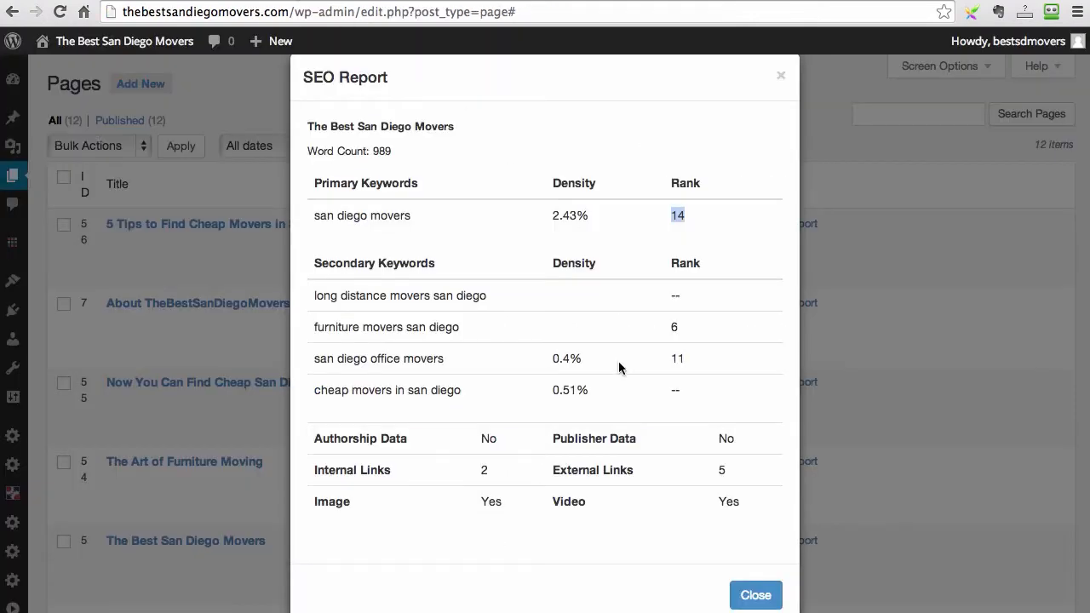
{"action": "left_click", "coordinate": [679, 335]}
{"action": "left_click_drag", "start_coordinate": [315, 329], "coordinate": [478, 334]}
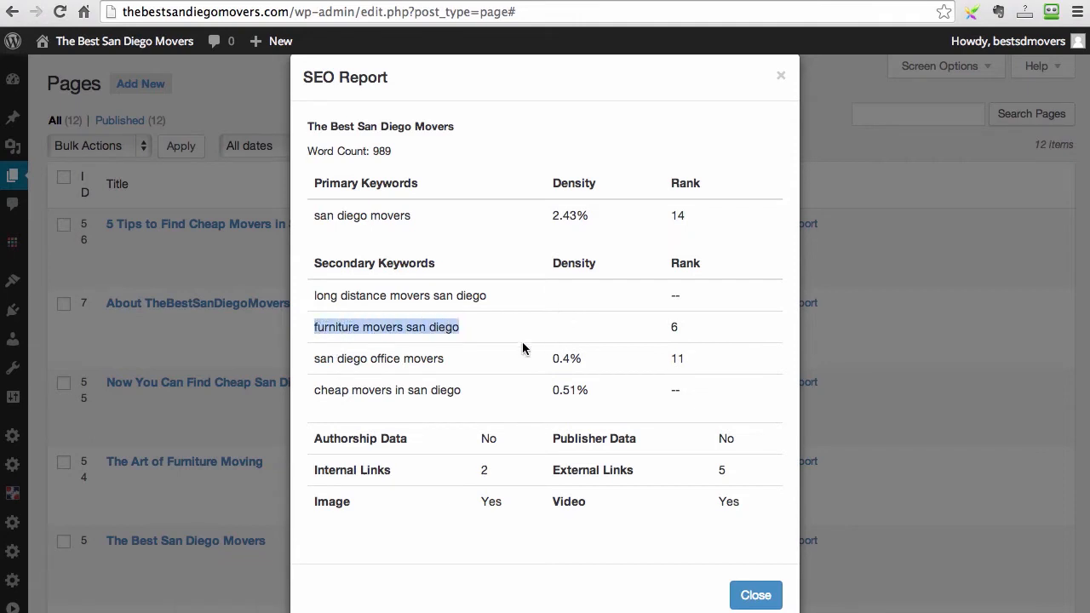
{"action": "left_click_drag", "start_coordinate": [668, 327], "coordinate": [684, 328]}
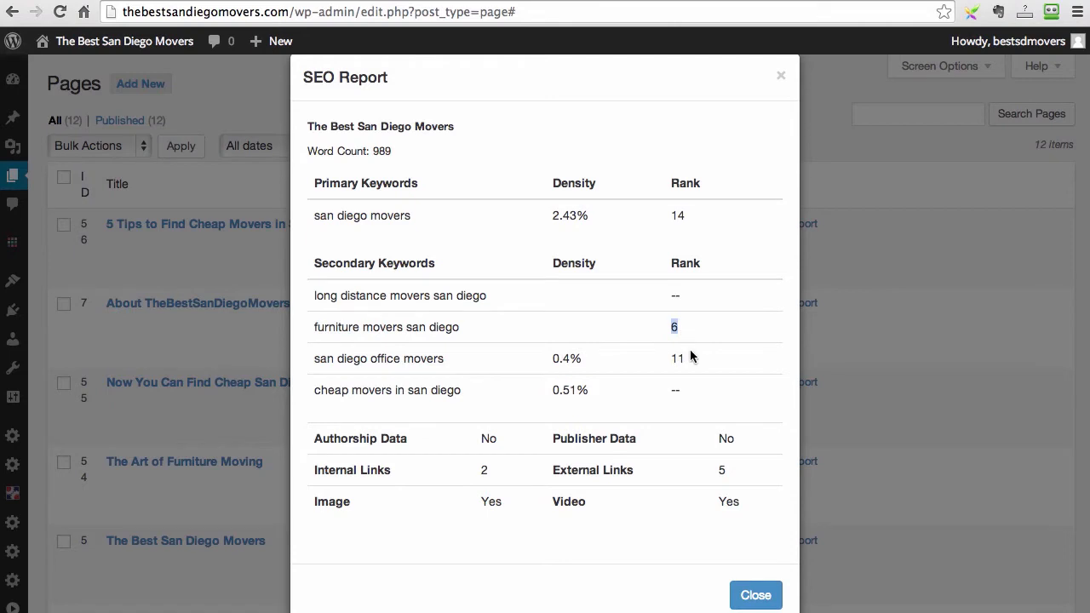
{"action": "left_click", "coordinate": [697, 45]}
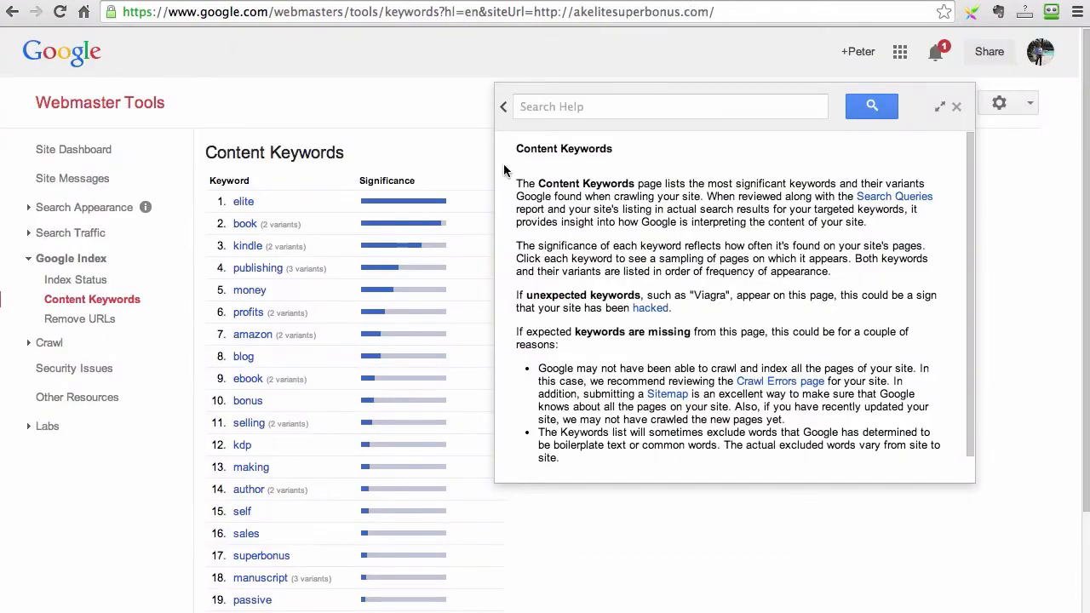
- Compare the Content Keywords help article with the secondary keywords in the SEO report for The Best San Diego Movers
{"action": "left_click_drag", "start_coordinate": [517, 148], "coordinate": [799, 270]}
{"action": "left_click", "coordinate": [799, 270]}
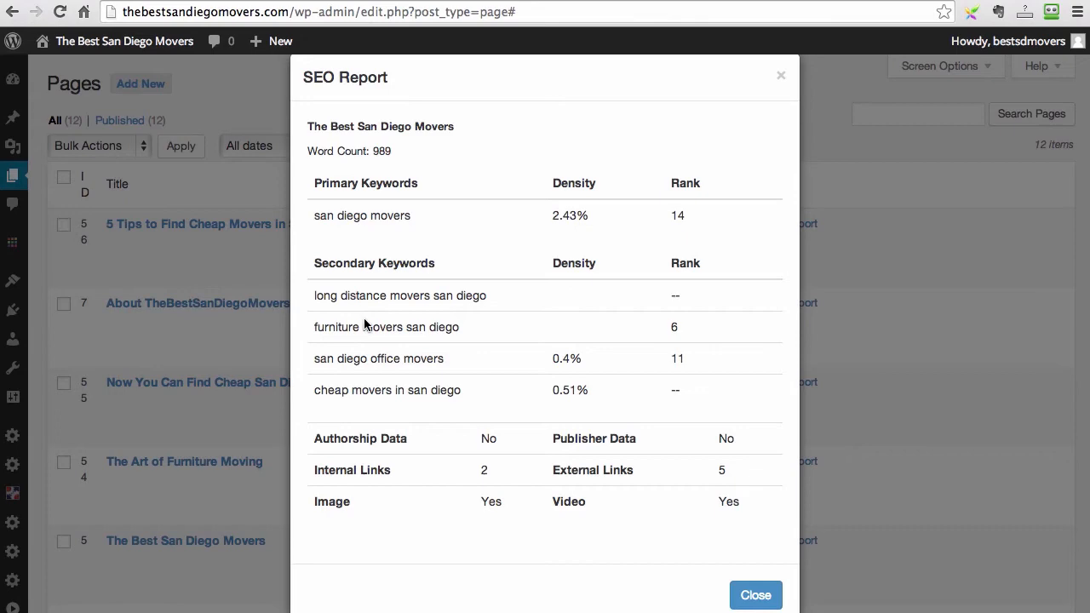
{"action": "triple_click", "coordinate": [366, 320]}
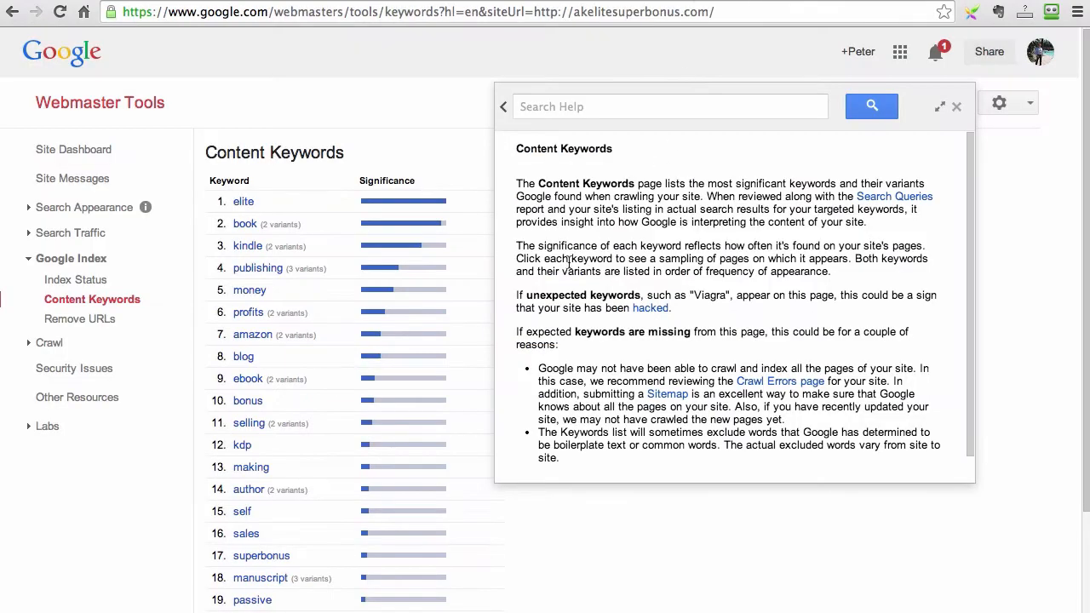
{"action": "left_click_drag", "start_coordinate": [538, 183], "coordinate": [634, 180]}
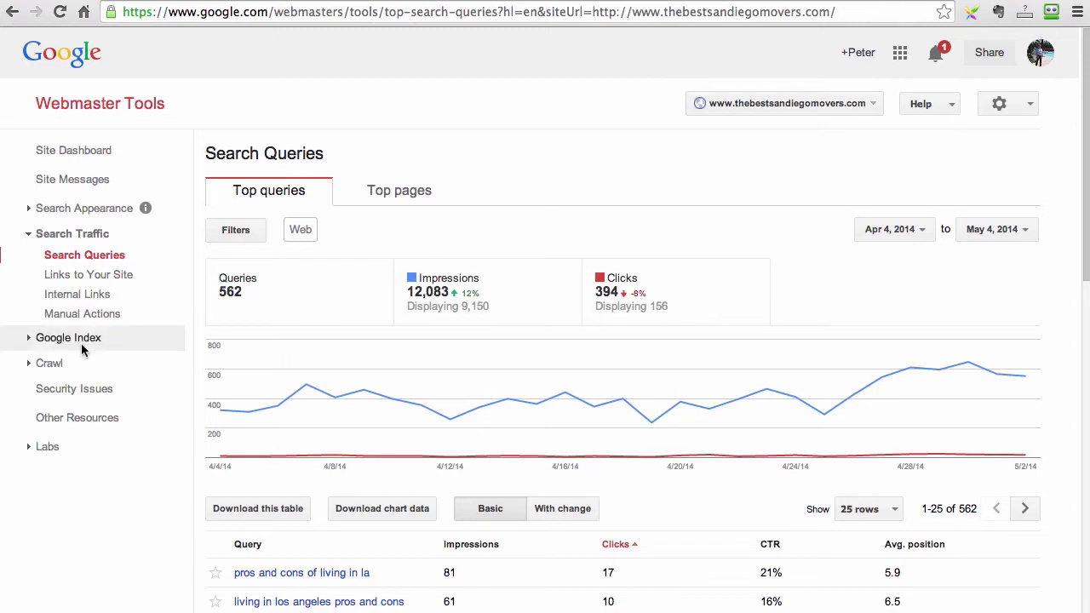
{"action": "left_click", "coordinate": [34, 341]}
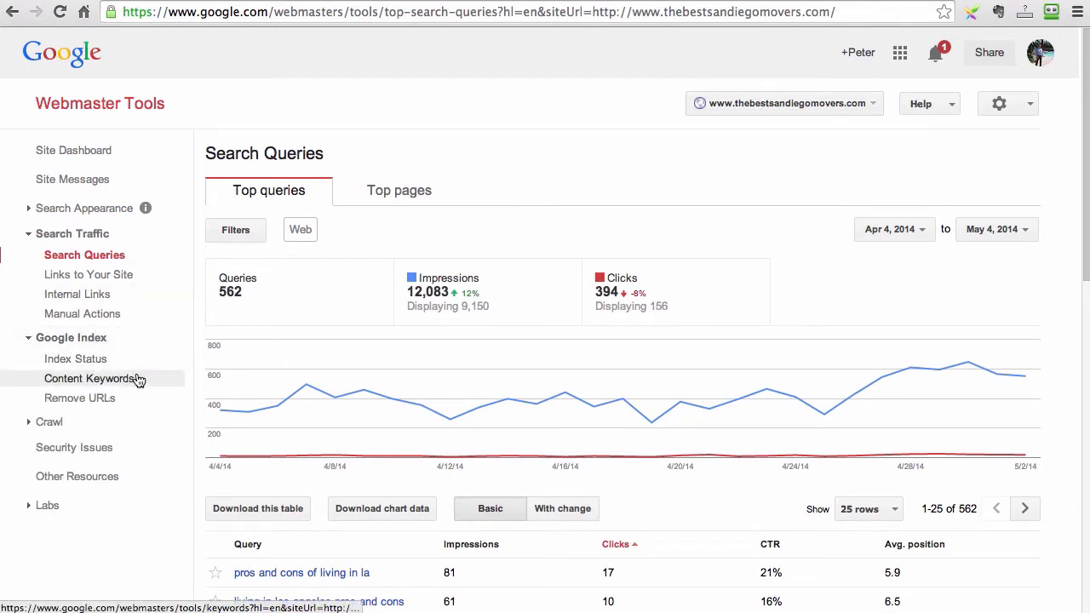
{"action": "scroll", "coordinate": [137, 375], "scroll_direction": "down", "scroll_amount": 2}
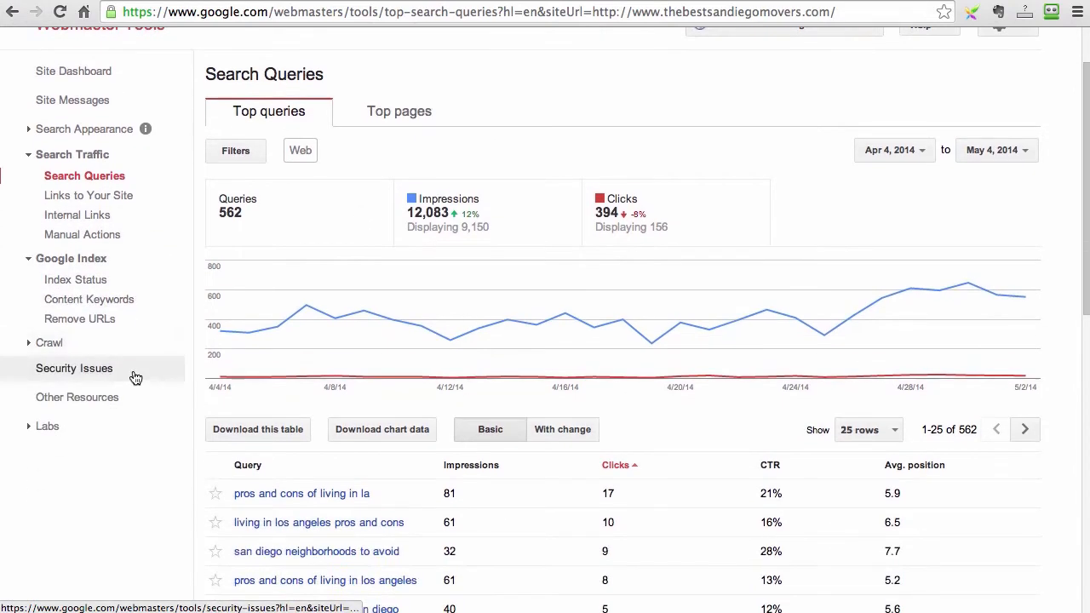
{"action": "left_click", "coordinate": [86, 305]}
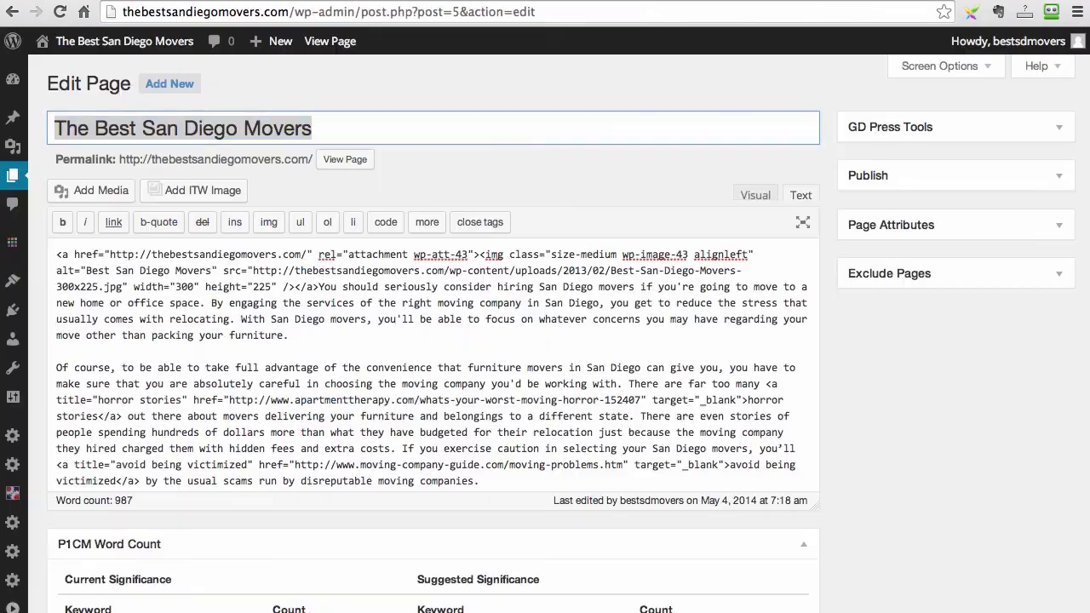
- Look over the Edit Page screen for The Best San Diego Movers and reread the opening sentence of the Content Keywords help article
{"action": "left_click", "coordinate": [598, 164]}
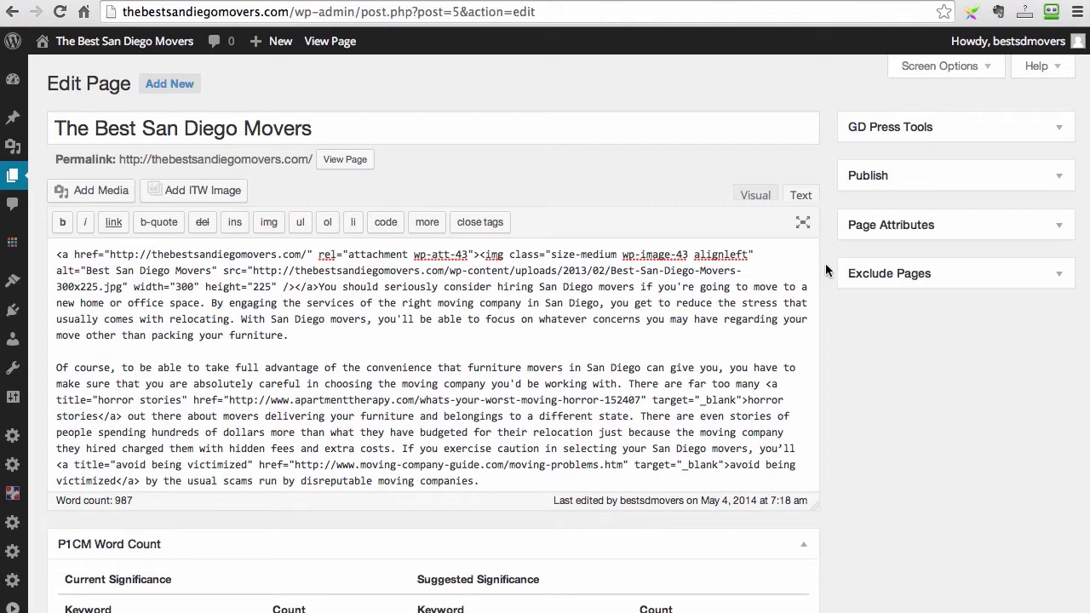
{"action": "scroll", "coordinate": [827, 275], "scroll_direction": "down", "scroll_amount": 1}
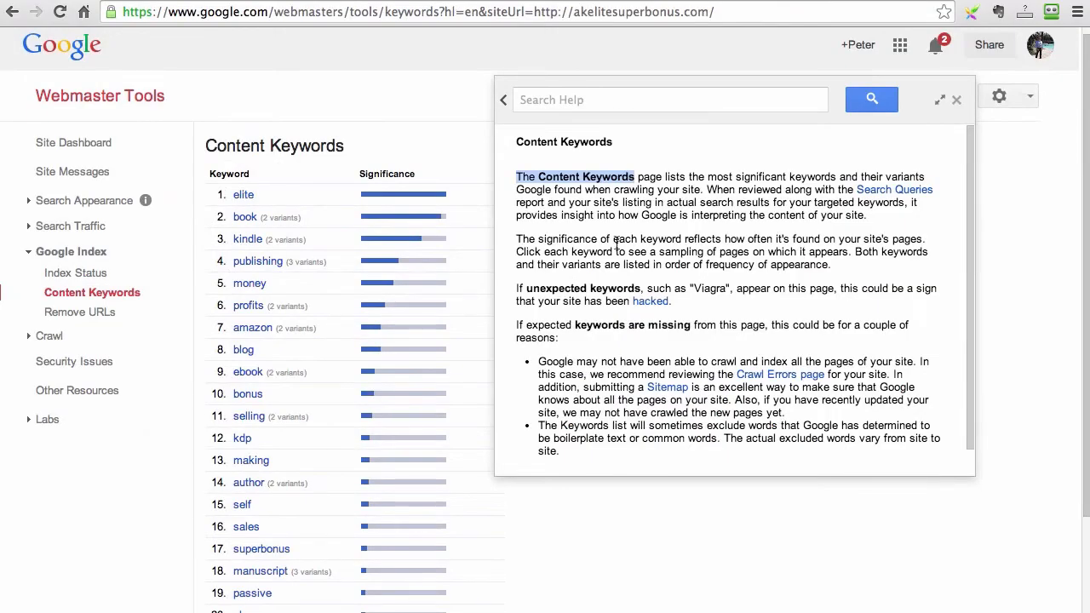
{"action": "left_click", "coordinate": [545, 197]}
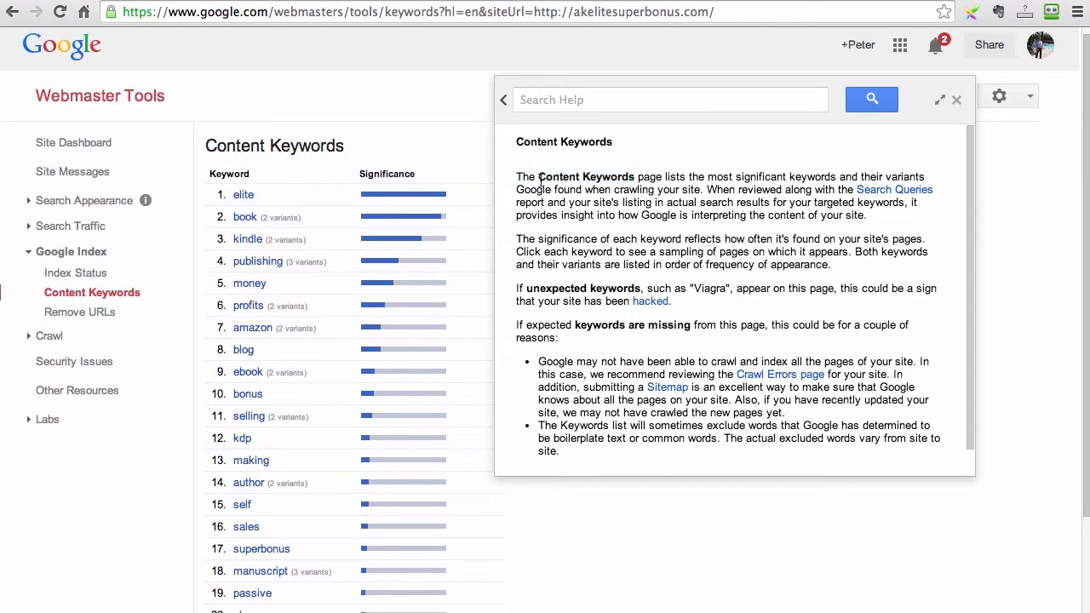
{"action": "scroll", "coordinate": [532, 167], "scroll_direction": "down", "scroll_amount": 1}
{"action": "scroll", "coordinate": [532, 167], "scroll_direction": "up", "scroll_amount": 1}
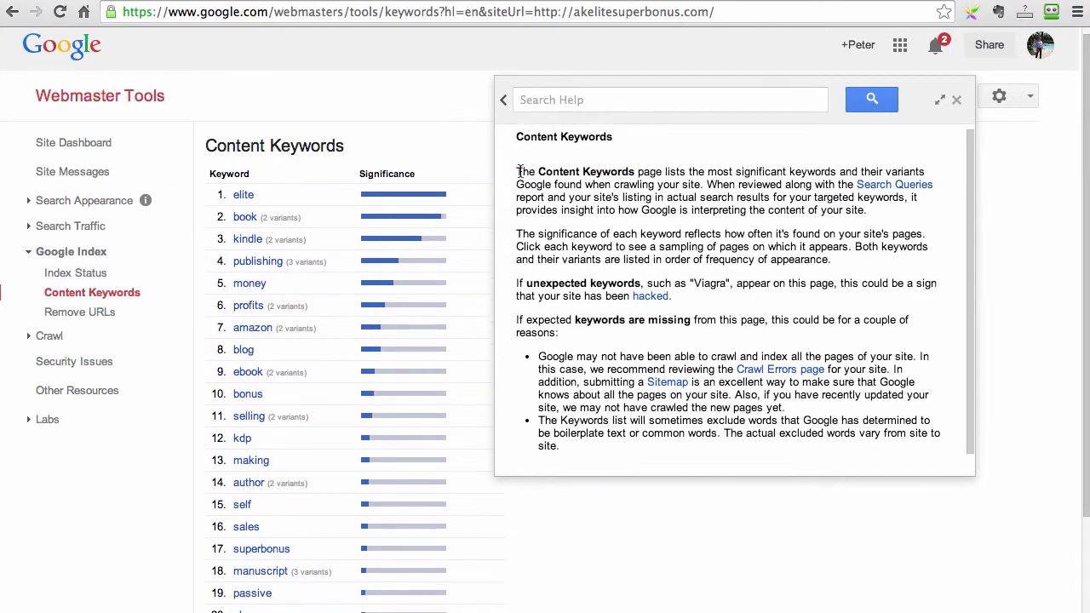
{"action": "left_click_drag", "start_coordinate": [516, 173], "coordinate": [635, 175]}
{"action": "scroll", "coordinate": [641, 181], "scroll_direction": "down", "scroll_amount": 1}
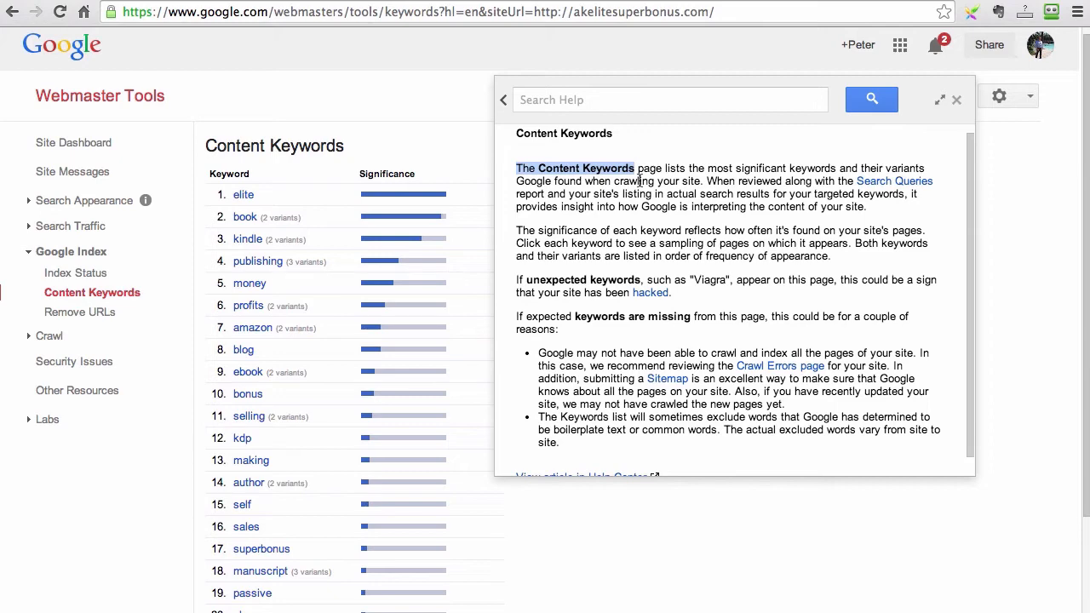
{"action": "scroll", "coordinate": [767, 221], "scroll_direction": "down", "scroll_amount": 2}
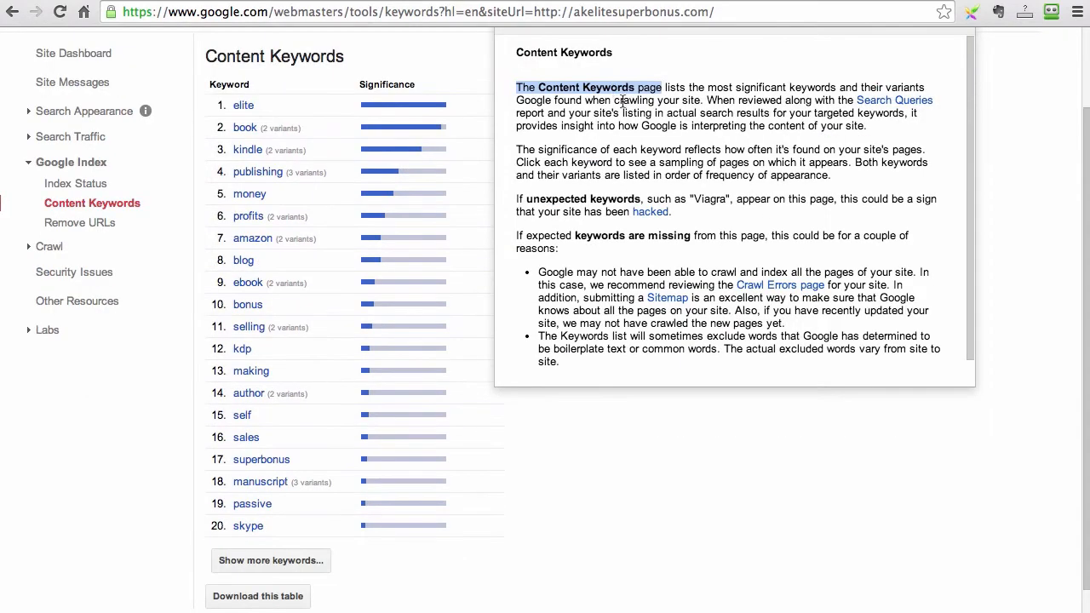
- Return to editing The Best San Diego Movers page and expand its P1CM Word Count section
{"action": "left_click", "coordinate": [741, 1]}
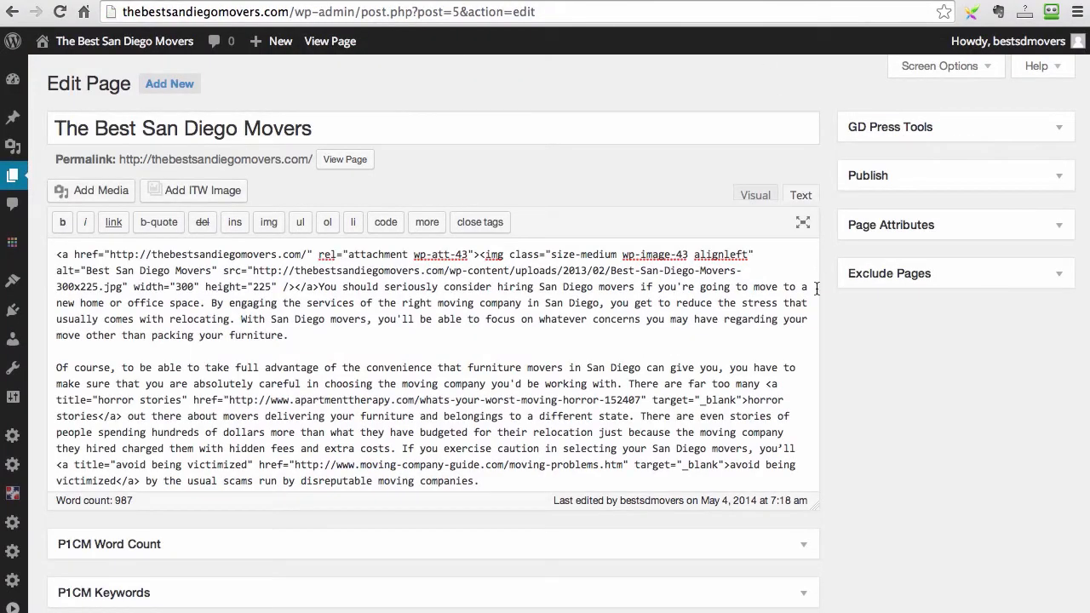
{"action": "mouse_move", "coordinate": [13, 176]}
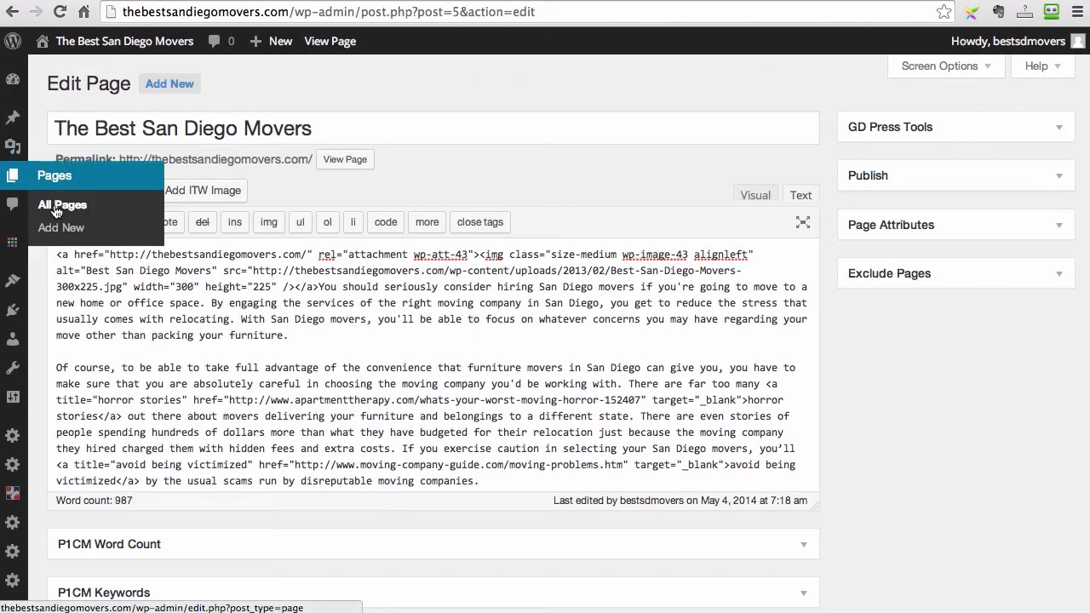
{"action": "mouse_move", "coordinate": [59, 132]}
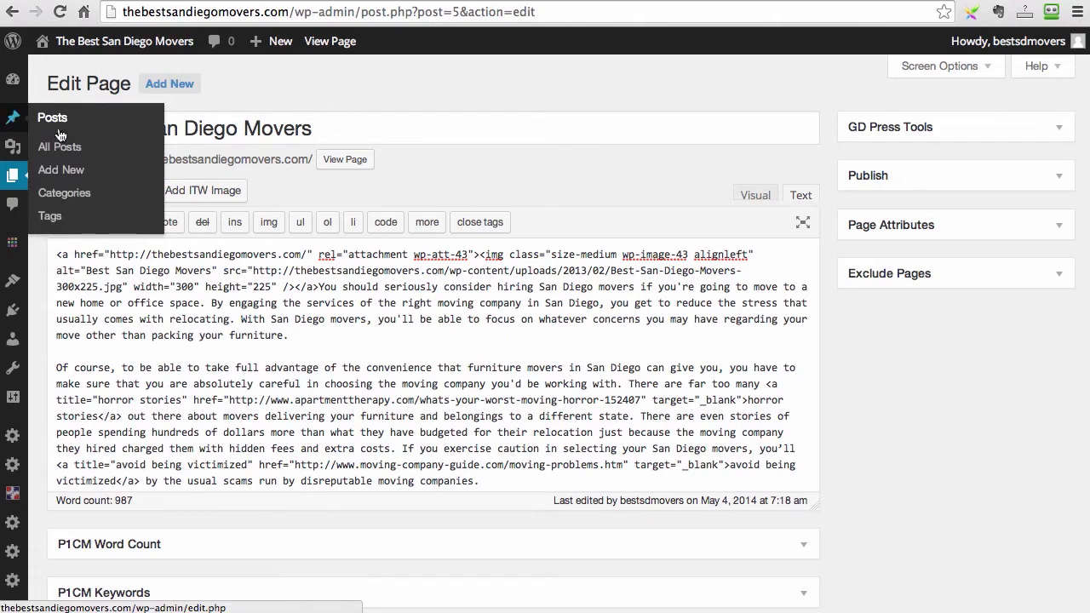
{"action": "scroll", "coordinate": [836, 291], "scroll_direction": "down", "scroll_amount": 5}
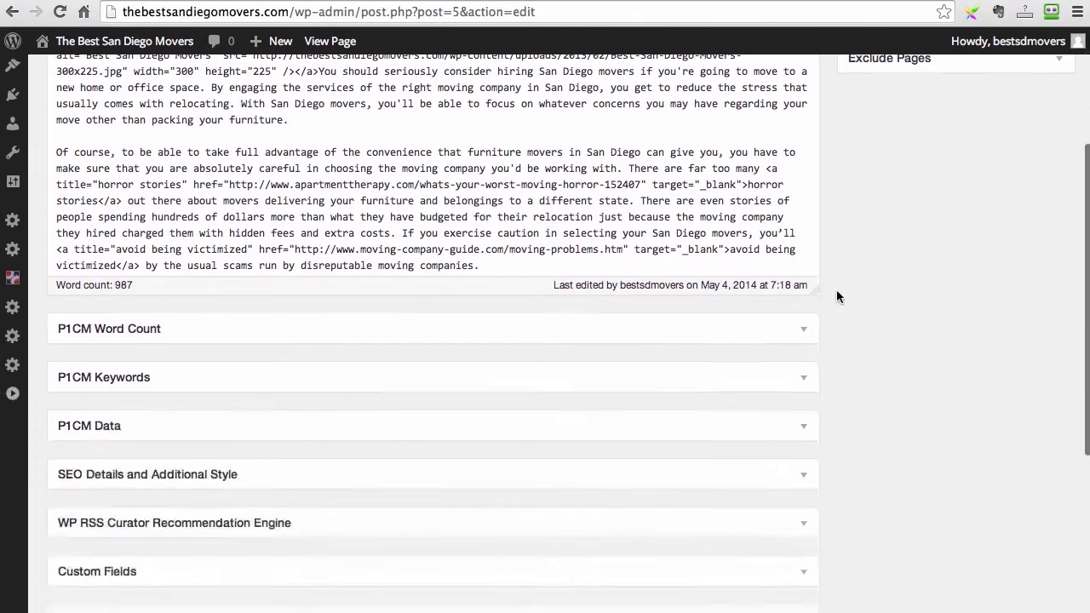
{"action": "scroll", "coordinate": [838, 297], "scroll_direction": "down", "scroll_amount": 3}
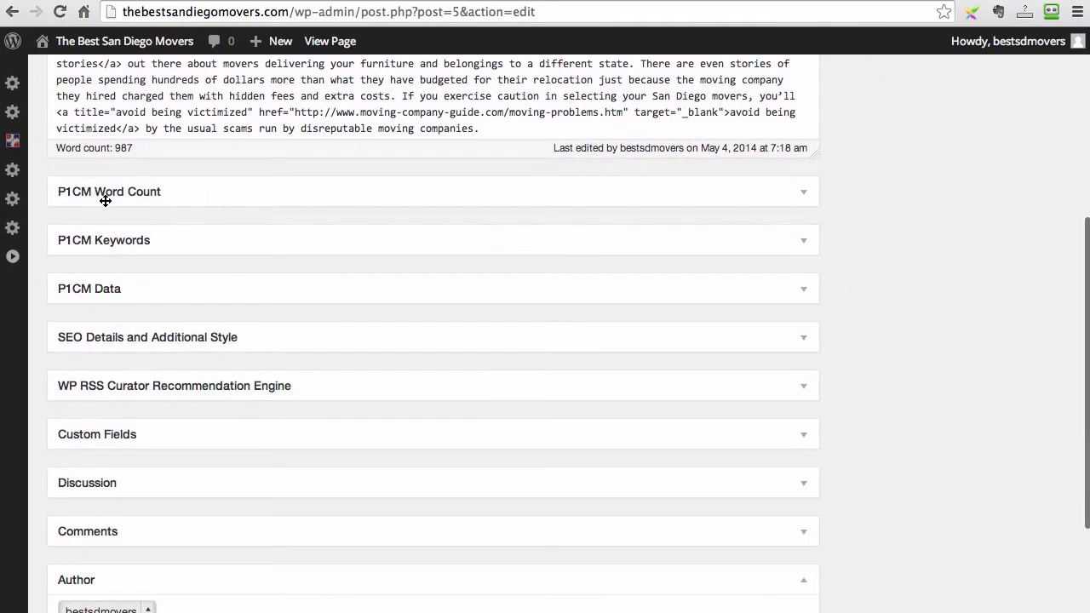
{"action": "left_click", "coordinate": [803, 194]}
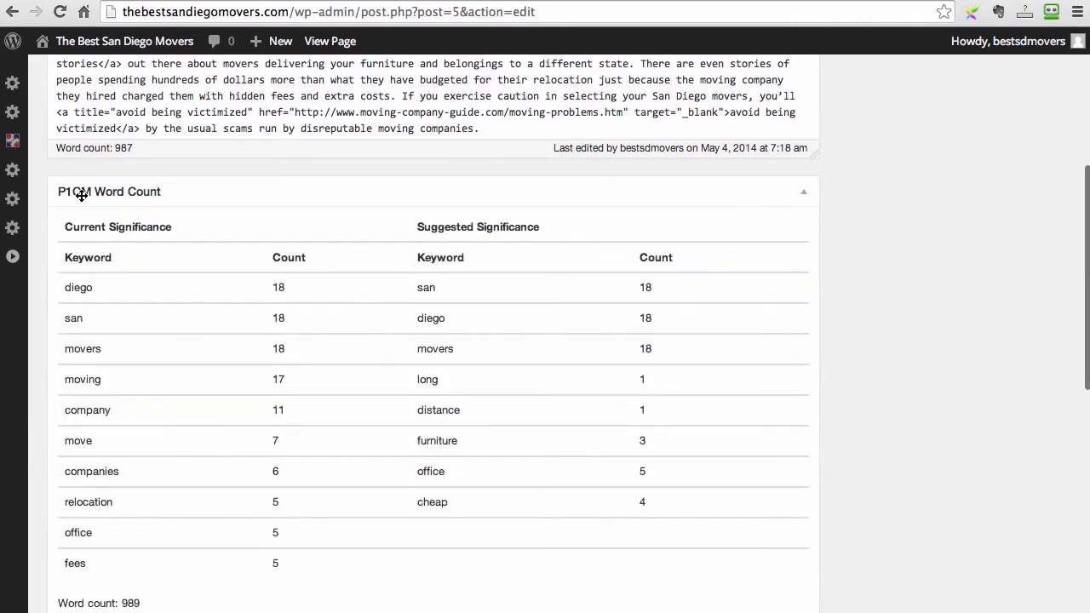
- Expand the P1CM Keywords and P1CM Data sections below the page content
{"action": "scroll", "coordinate": [491, 280], "scroll_direction": "down", "scroll_amount": 1}
{"action": "scroll", "coordinate": [492, 280], "scroll_direction": "down", "scroll_amount": 5}
{"action": "left_click", "coordinate": [800, 374]}
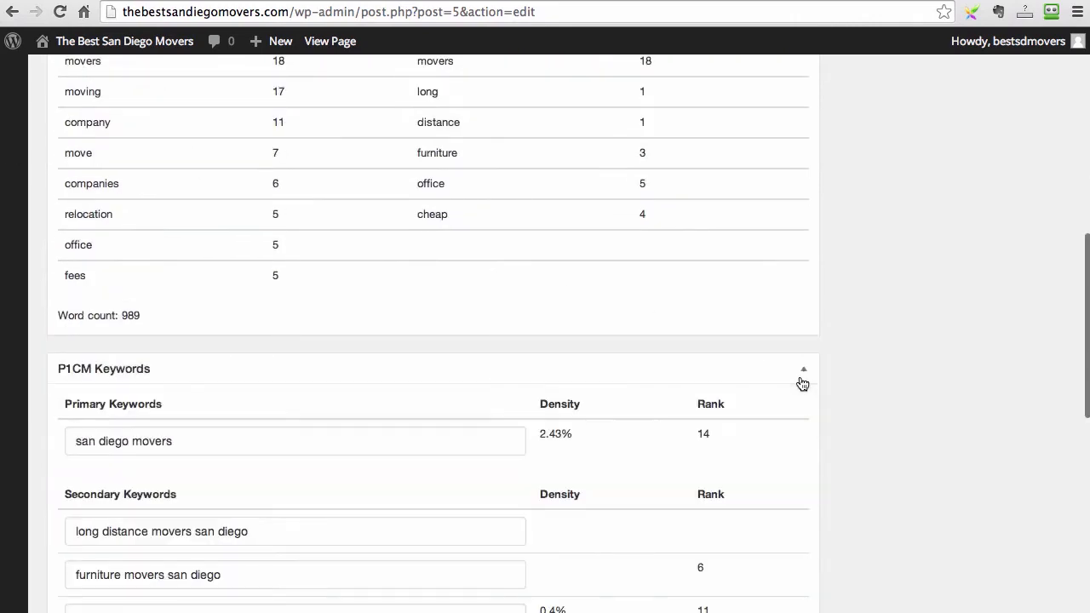
{"action": "scroll", "coordinate": [905, 370], "scroll_direction": "down", "scroll_amount": 3}
{"action": "scroll", "coordinate": [906, 371], "scroll_direction": "down", "scroll_amount": 4}
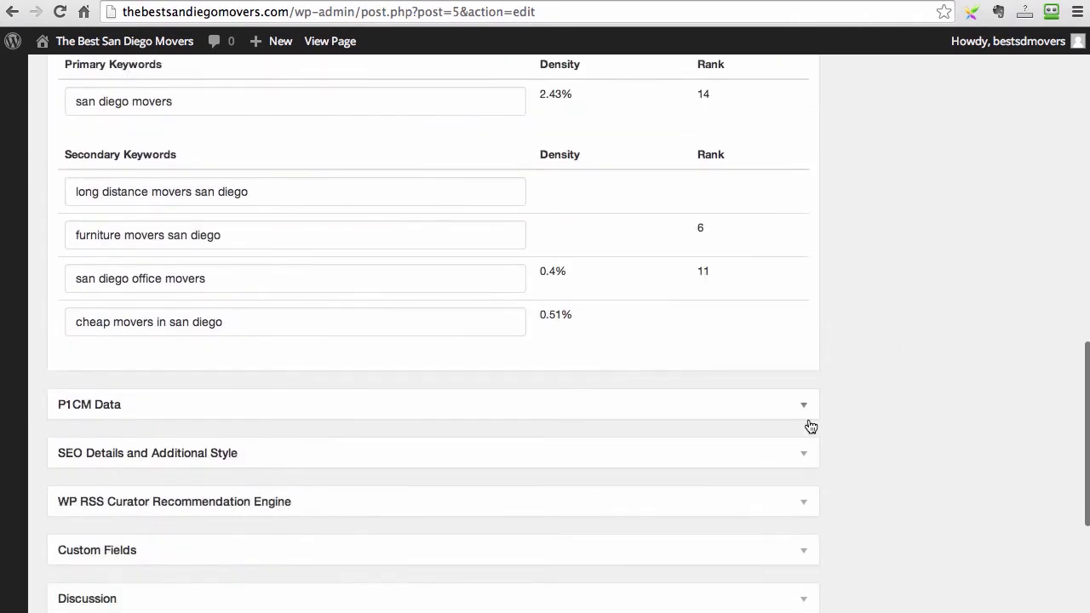
{"action": "left_click", "coordinate": [806, 411]}
{"action": "scroll", "coordinate": [899, 416], "scroll_direction": "down", "scroll_amount": 4}
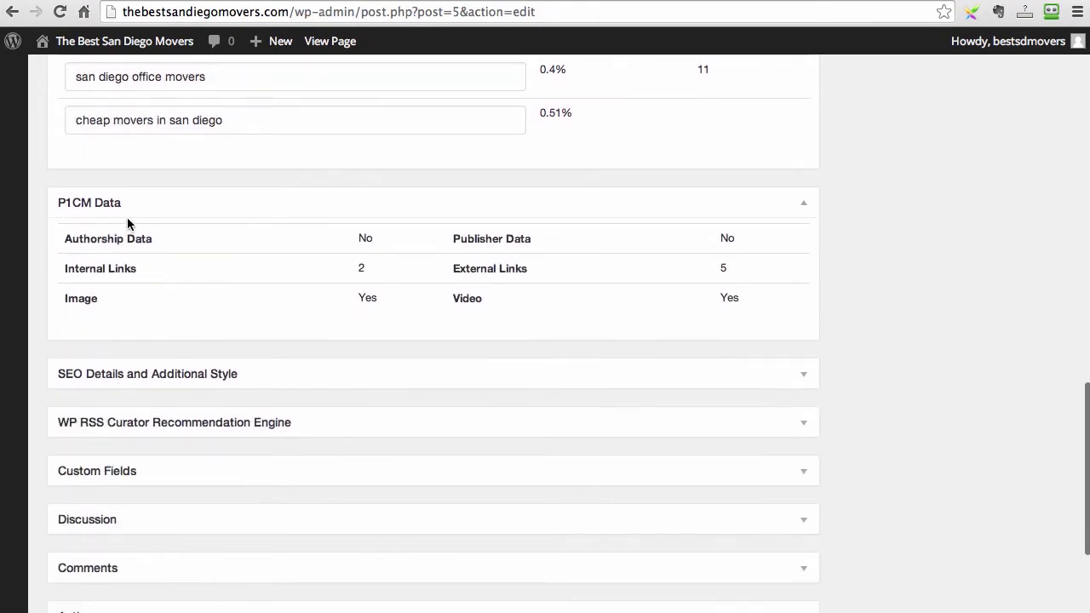
- Examine the current and suggested keyword significance counts in the P1CM Word Count section
{"action": "scroll", "coordinate": [271, 201], "scroll_direction": "up", "scroll_amount": 15}
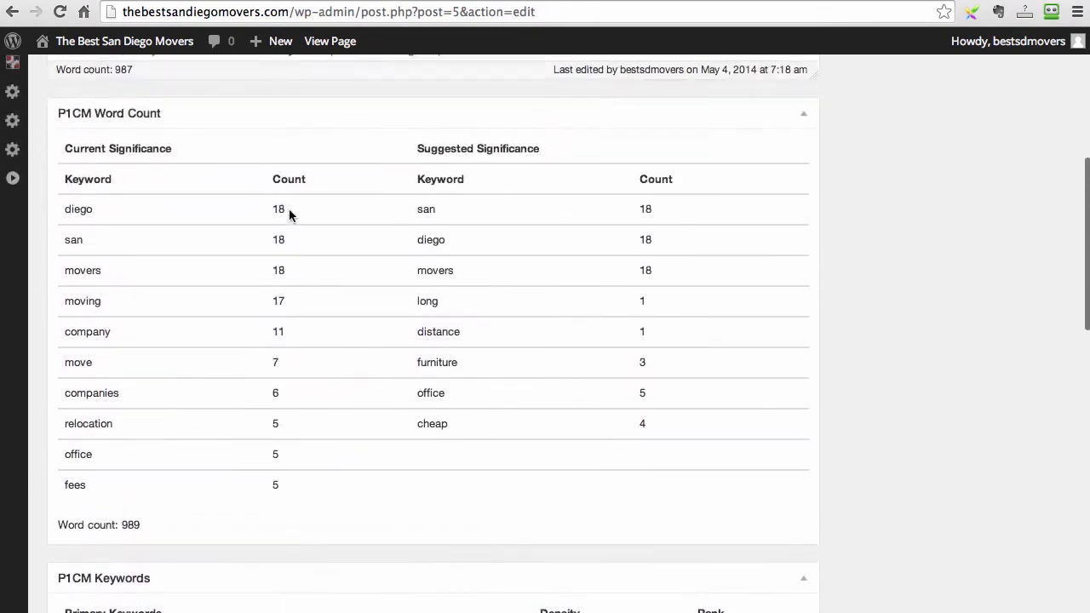
{"action": "scroll", "coordinate": [884, 290], "scroll_direction": "up", "scroll_amount": 2}
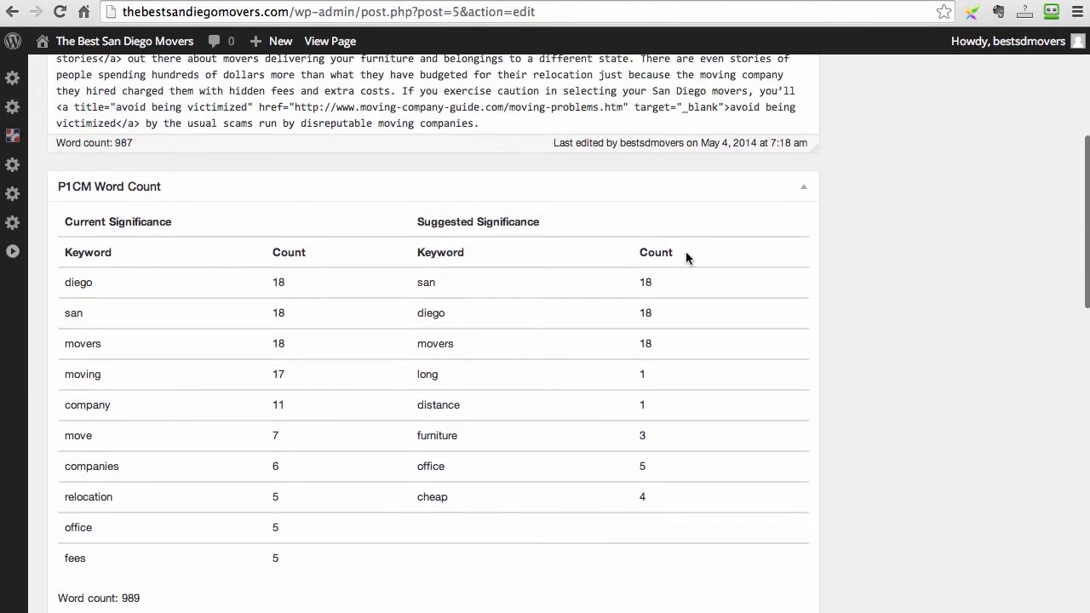
{"action": "scroll", "coordinate": [687, 253], "scroll_direction": "down", "scroll_amount": 3}
{"action": "scroll", "coordinate": [136, 135], "scroll_direction": "up", "scroll_amount": 1}
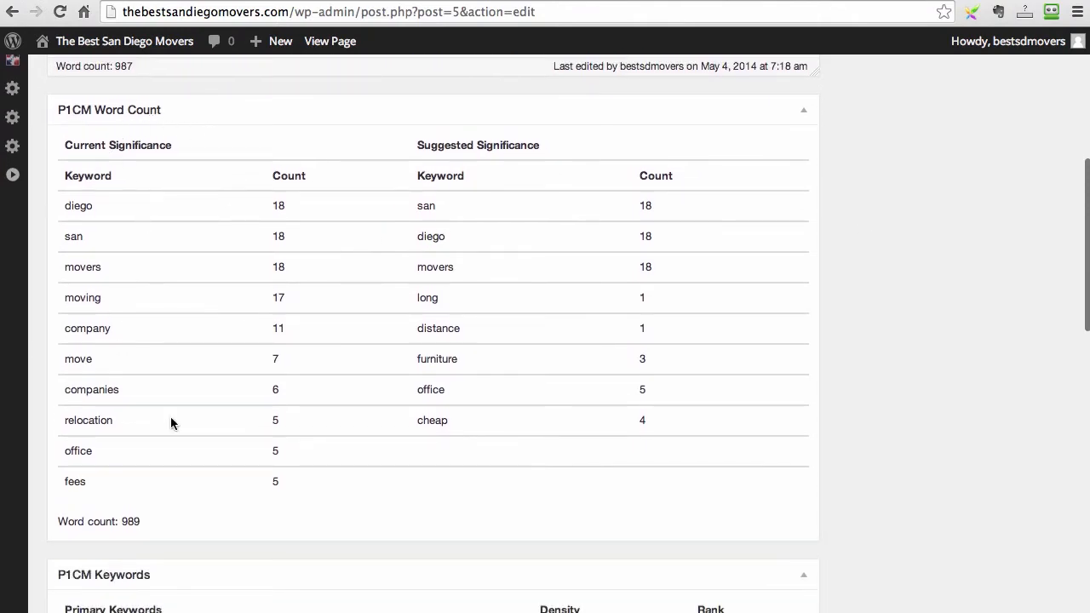
{"action": "scroll", "coordinate": [276, 261], "scroll_direction": "up", "scroll_amount": 4}
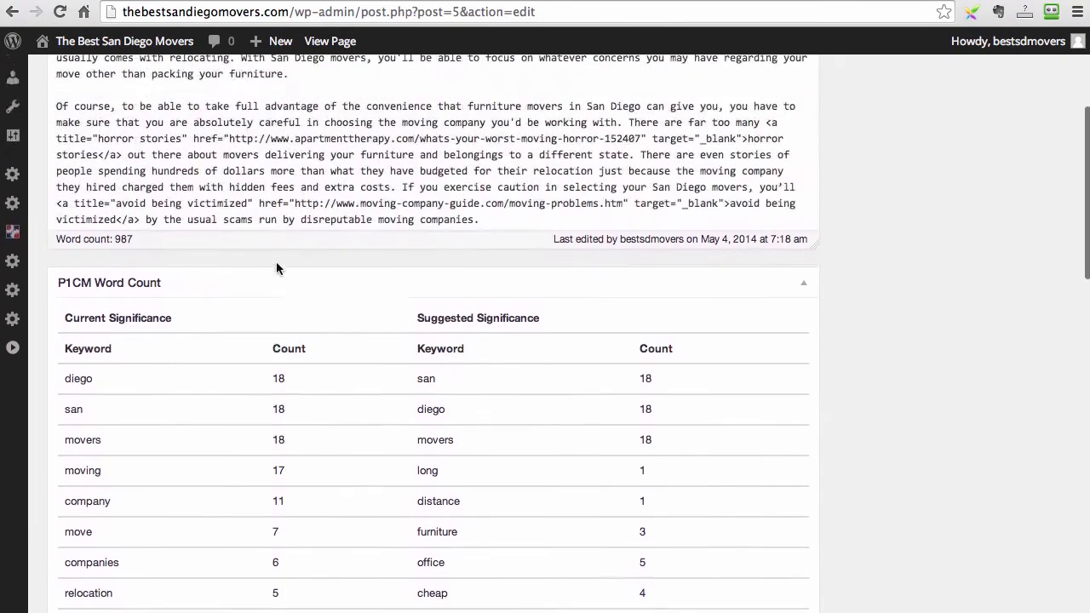
{"action": "scroll", "coordinate": [281, 276], "scroll_direction": "up", "scroll_amount": 4}
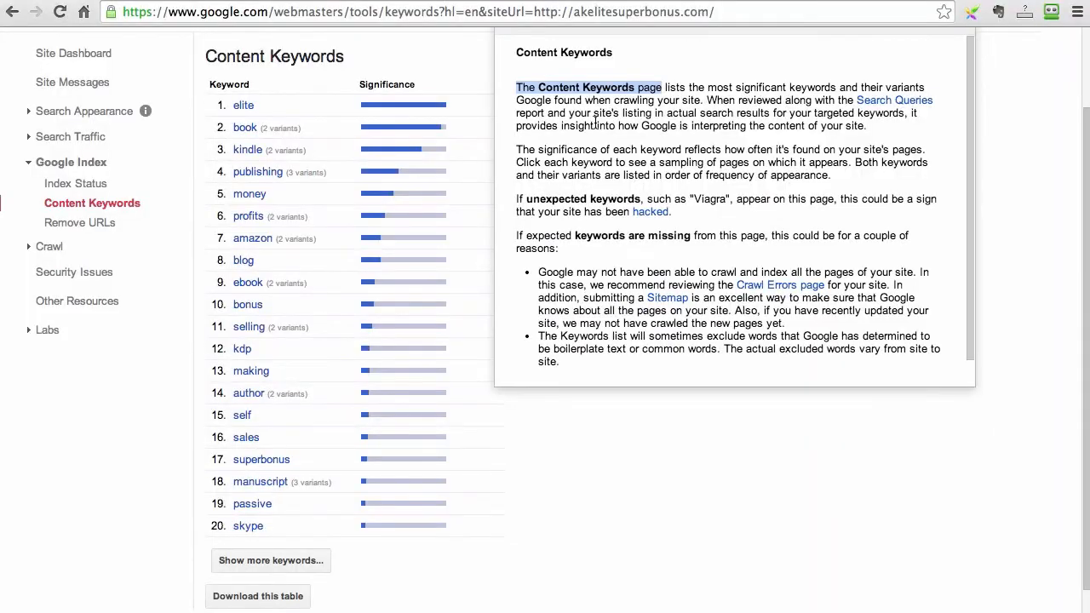
- Reread the Content Keywords help definition and relate it to the Current Significance and Suggested Significance lists in P1CM Word Count
{"action": "left_click", "coordinate": [524, 87]}
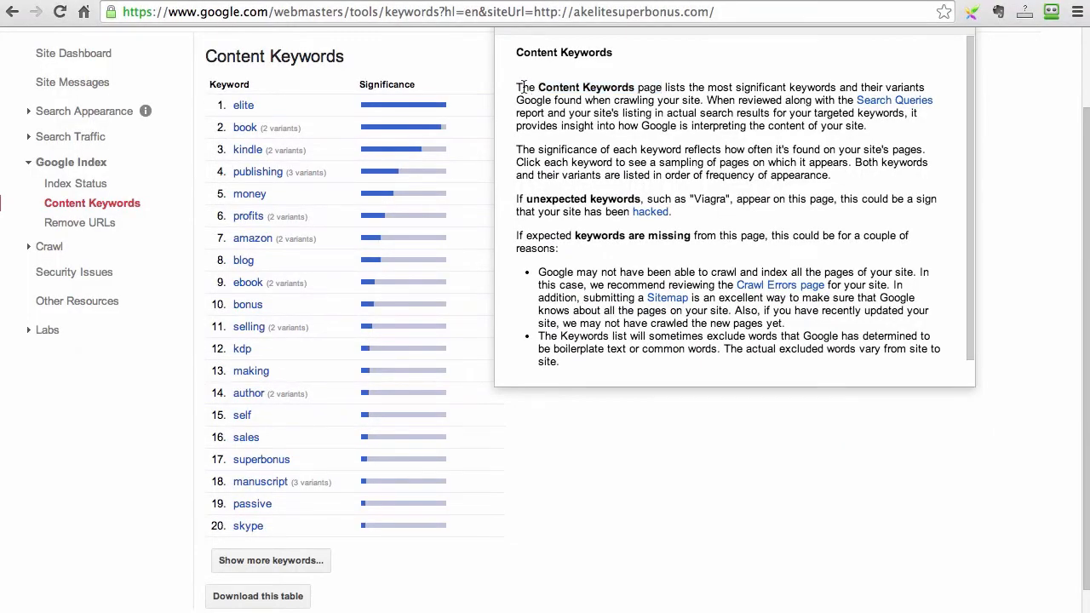
{"action": "left_click_drag", "start_coordinate": [519, 87], "coordinate": [725, 125]}
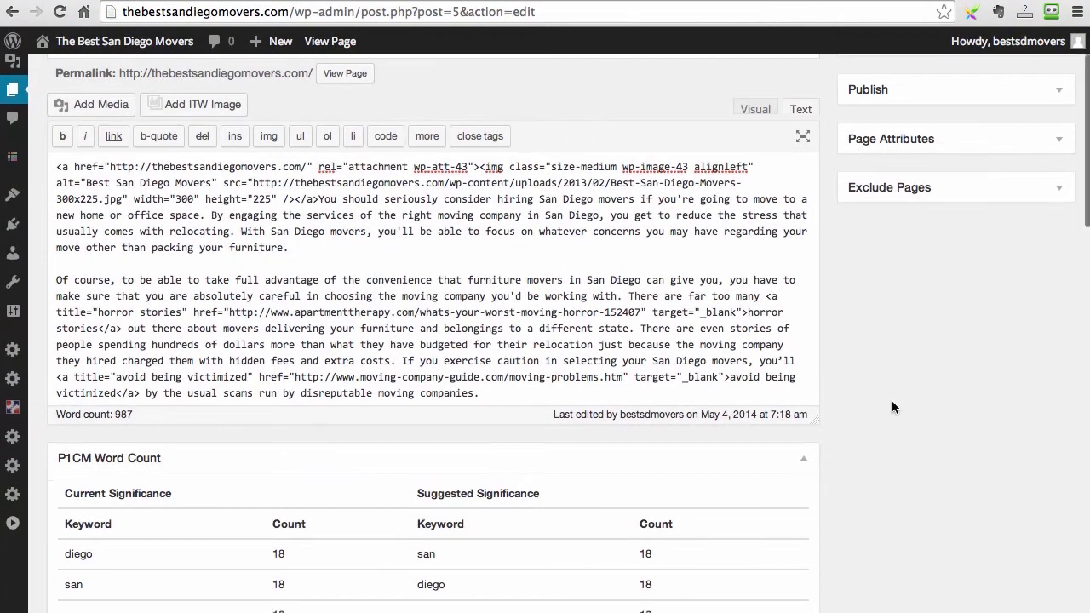
{"action": "scroll", "coordinate": [893, 408], "scroll_direction": "down", "scroll_amount": 5}
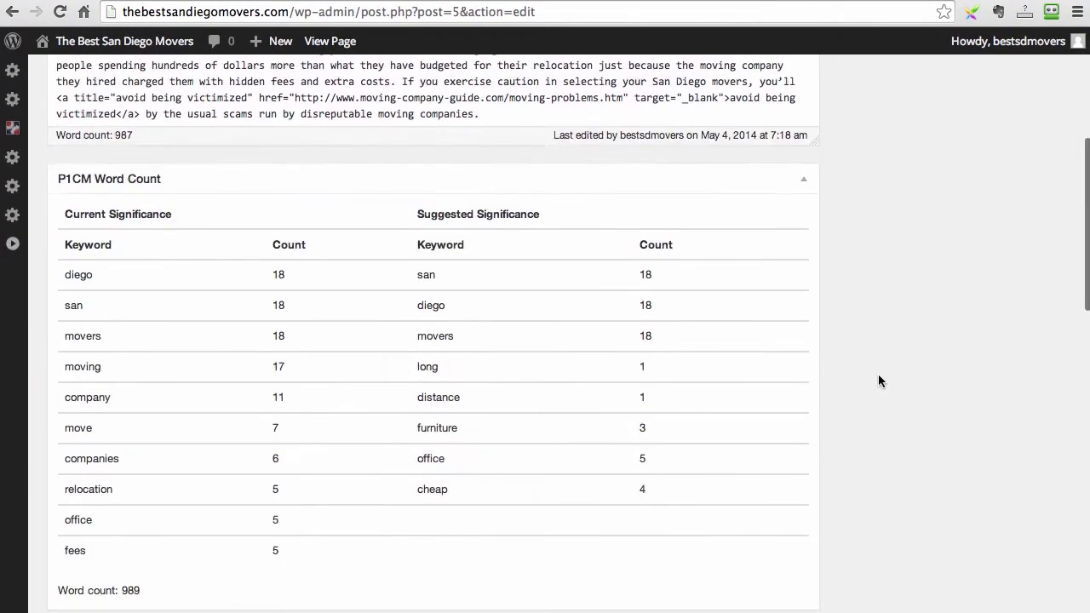
{"action": "left_click_drag", "start_coordinate": [67, 213], "coordinate": [180, 220]}
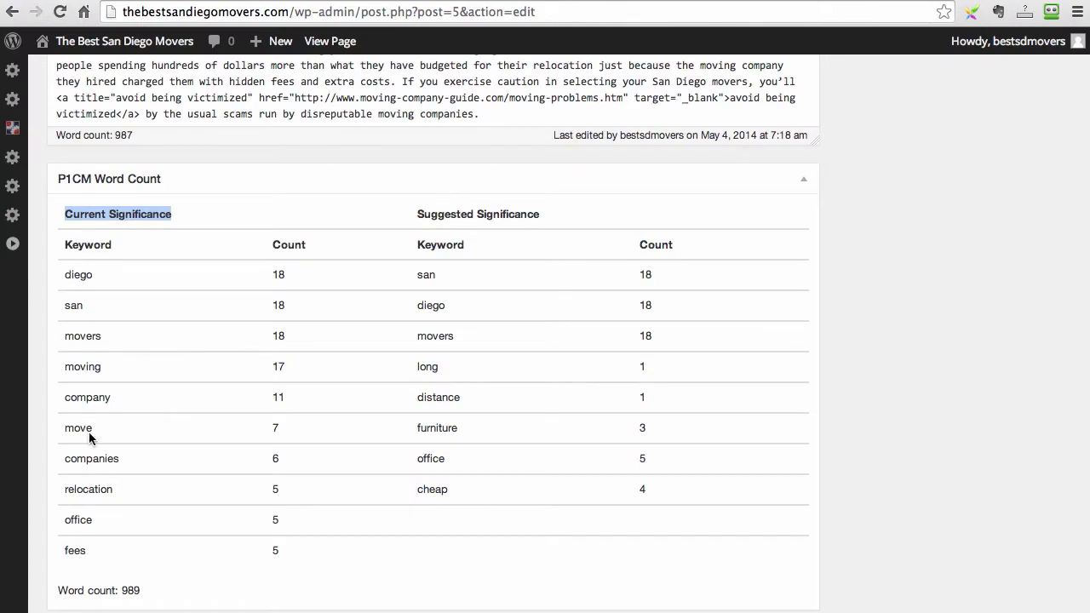
{"action": "left_click", "coordinate": [481, 235]}
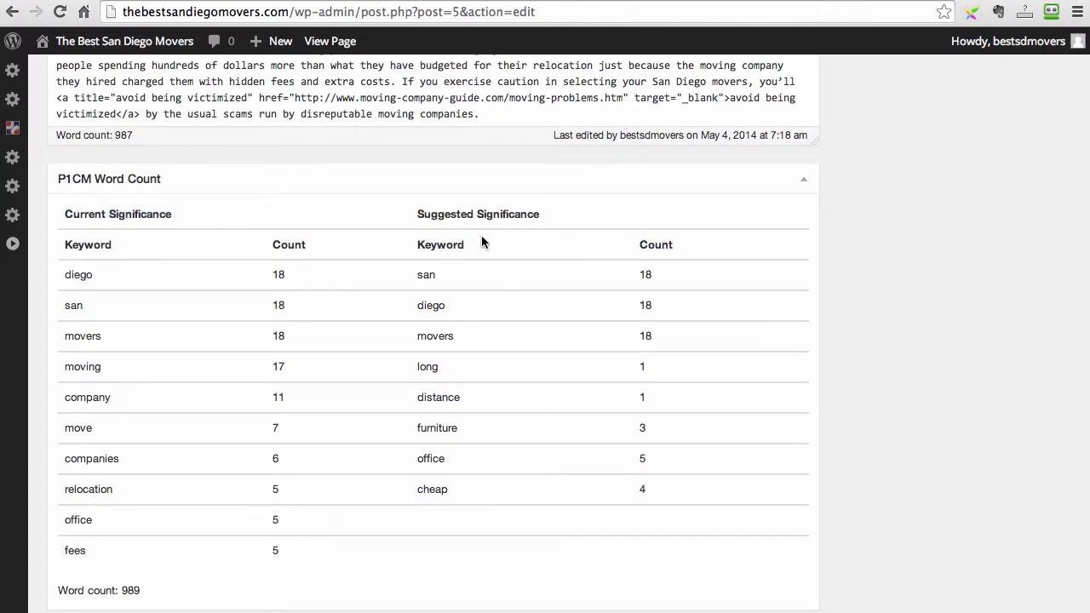
- Examine the Suggested Significance heading and its top keywords san, diego and movers in the P1CM Word Count section
{"action": "left_click_drag", "start_coordinate": [421, 209], "coordinate": [543, 212]}
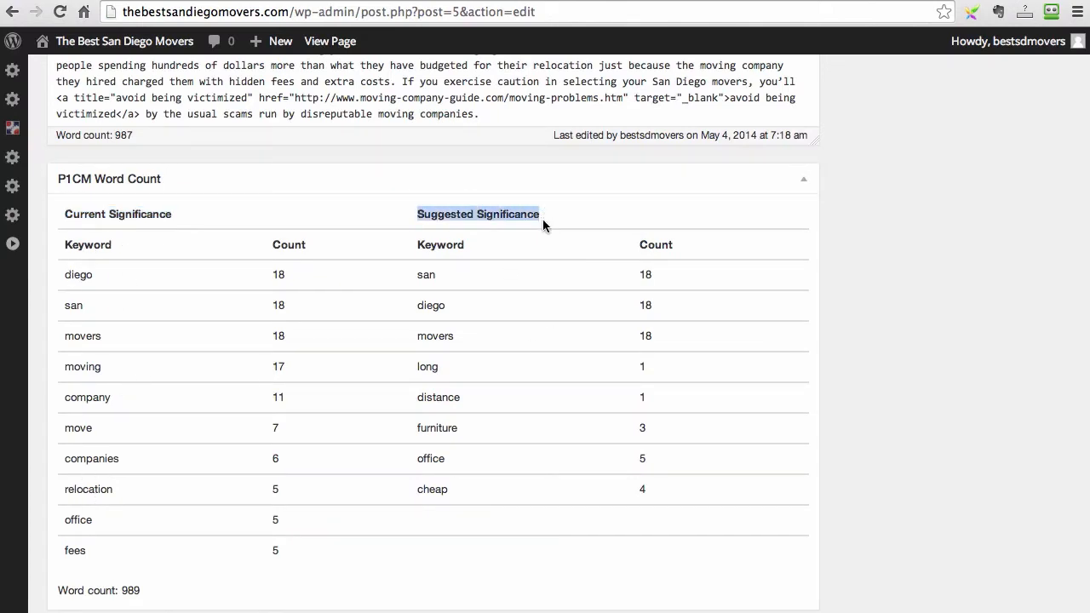
{"action": "left_click", "coordinate": [490, 300]}
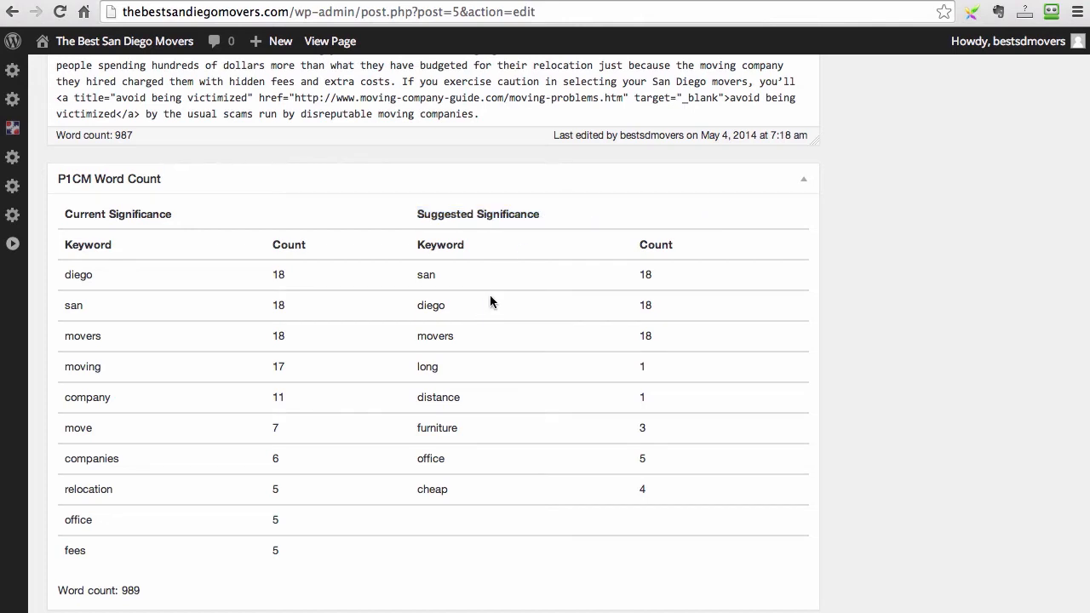
{"action": "left_click_drag", "start_coordinate": [417, 274], "coordinate": [465, 343]}
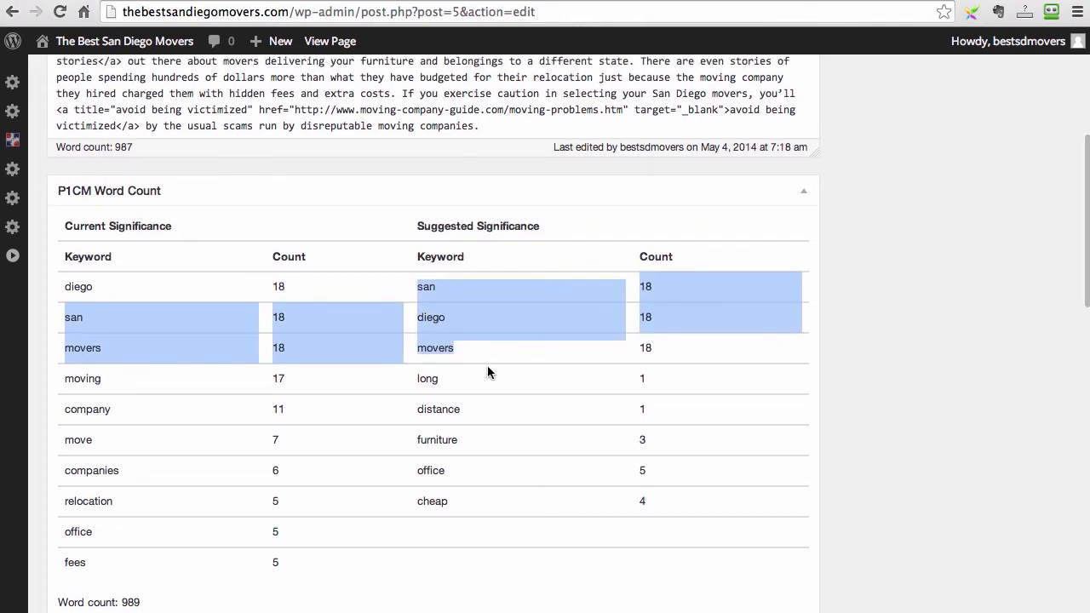
{"action": "scroll", "coordinate": [487, 373], "scroll_direction": "down", "scroll_amount": 2}
{"action": "left_click", "coordinate": [488, 366]}
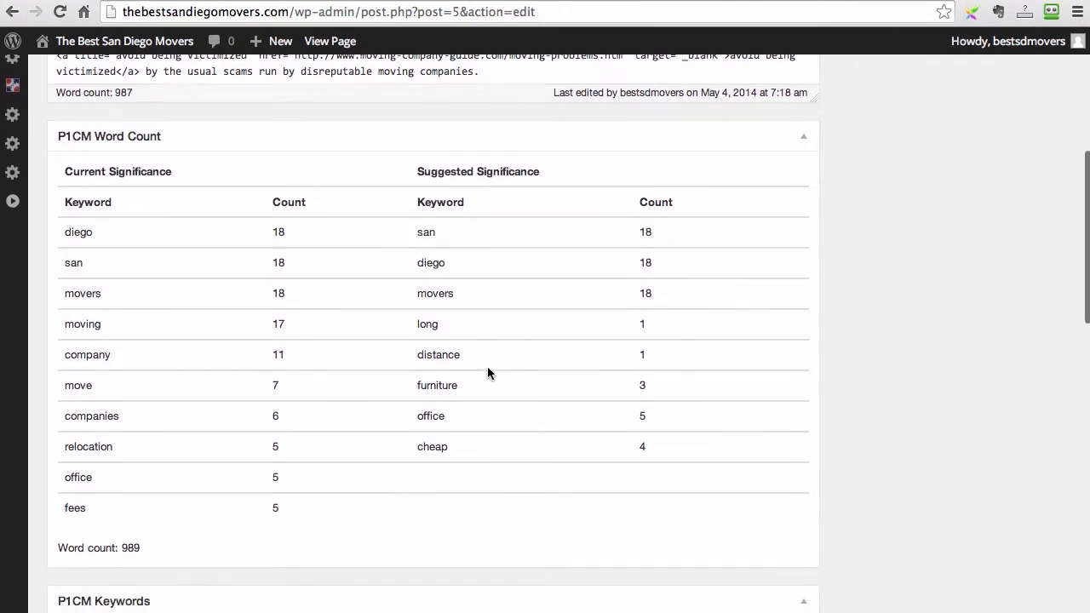
{"action": "scroll", "coordinate": [490, 366], "scroll_direction": "down", "scroll_amount": 3}
{"action": "scroll", "coordinate": [491, 364], "scroll_direction": "up", "scroll_amount": 2}
{"action": "scroll", "coordinate": [491, 368], "scroll_direction": "down", "scroll_amount": 1}
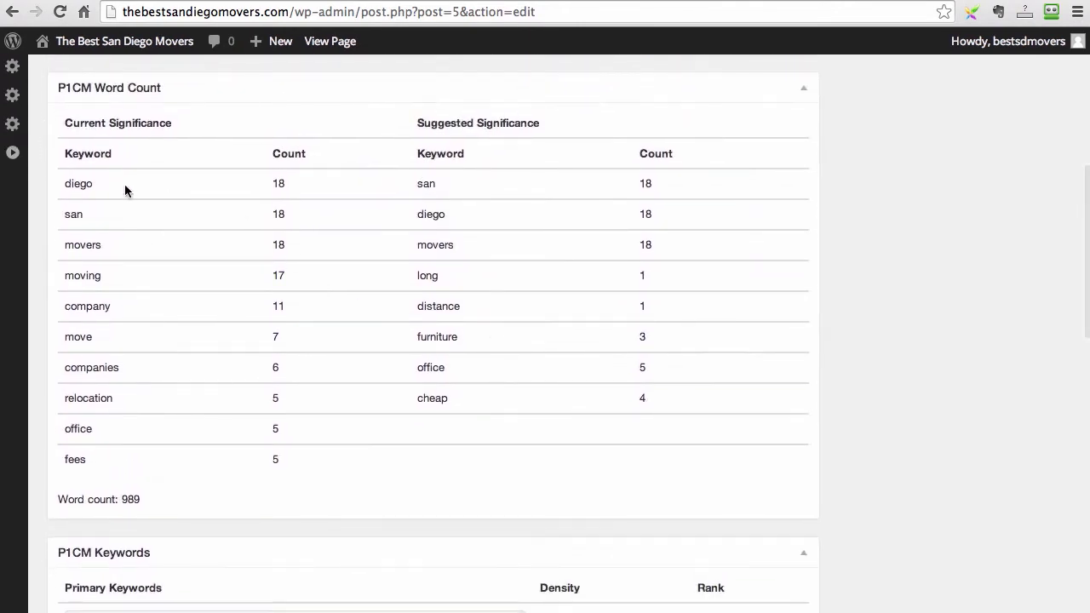
- Compare the first three Suggested Significance keywords with the first three Current Significance keywords
{"action": "left_click_drag", "start_coordinate": [418, 183], "coordinate": [446, 271]}
{"action": "left_click", "coordinate": [421, 191]}
{"action": "left_click_drag", "start_coordinate": [420, 192], "coordinate": [463, 250]}
{"action": "left_click", "coordinate": [312, 248]}
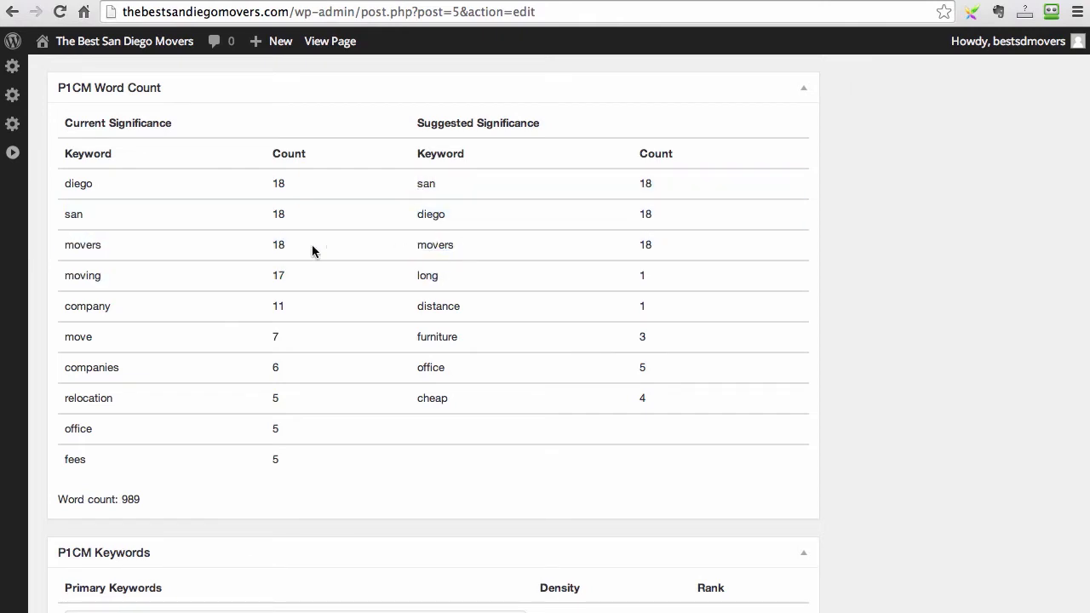
{"action": "left_click_drag", "start_coordinate": [67, 186], "coordinate": [101, 242]}
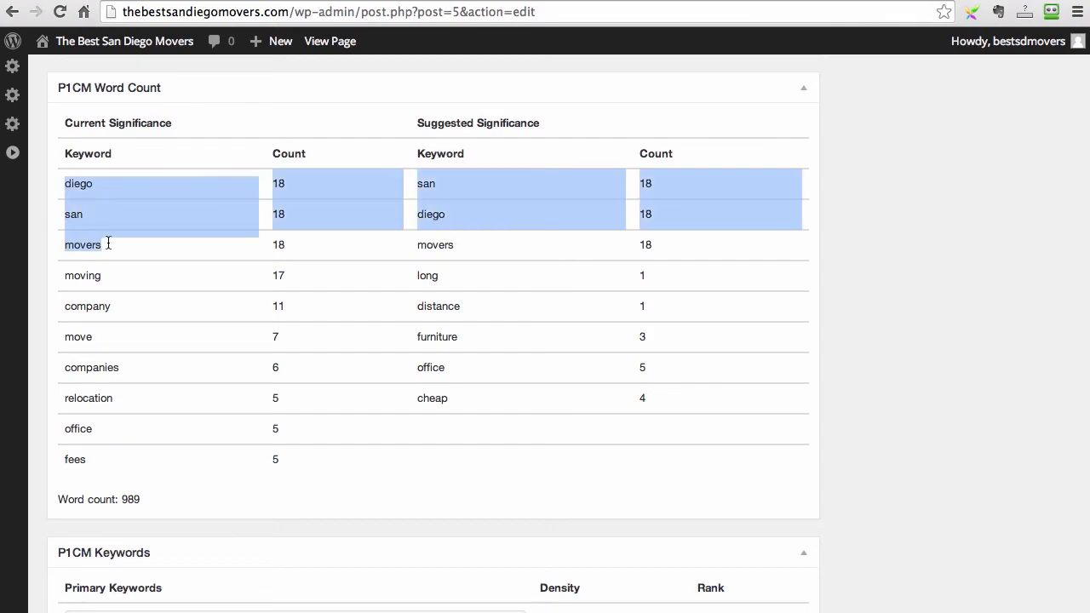
- Look through the page's body text and relate its wording to the P1CM Word Count keyword lists
{"action": "scroll", "coordinate": [224, 227], "scroll_direction": "up", "scroll_amount": 5}
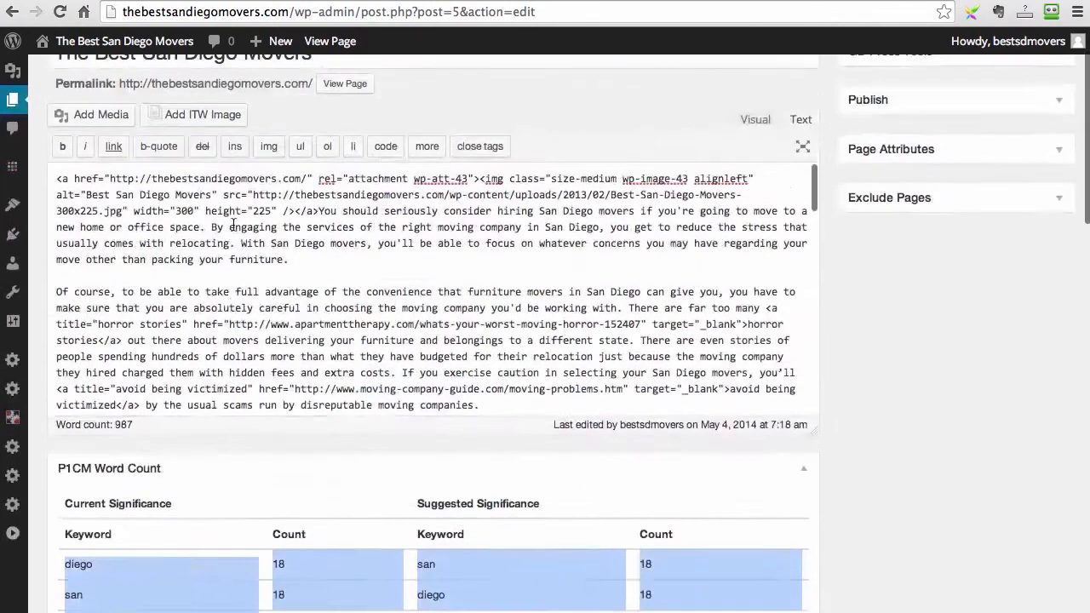
{"action": "scroll", "coordinate": [619, 311], "scroll_direction": "down", "scroll_amount": 5}
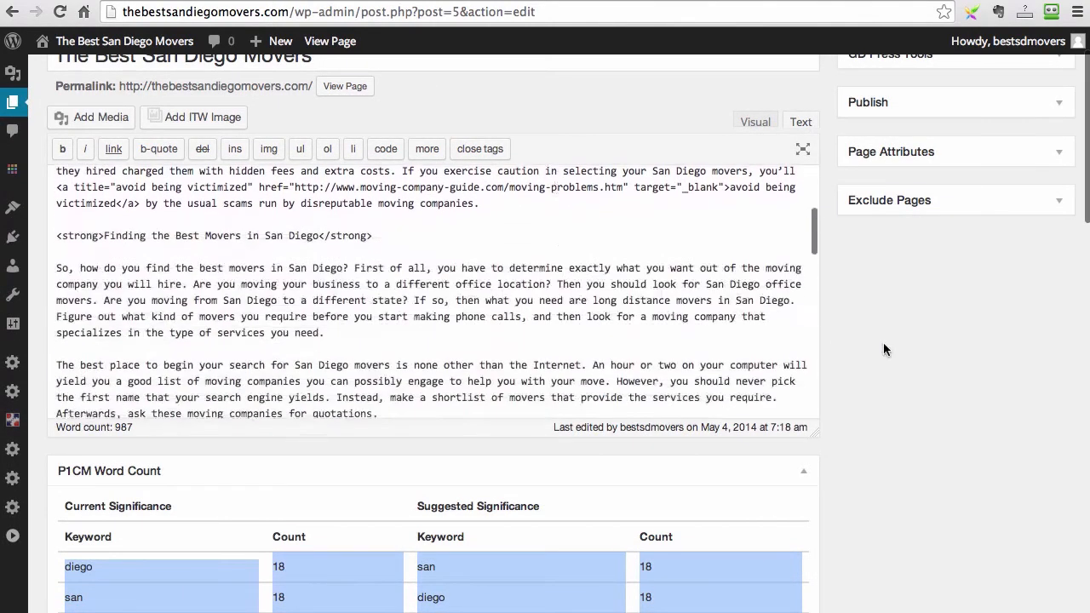
{"action": "scroll", "coordinate": [883, 343], "scroll_direction": "down", "scroll_amount": 3}
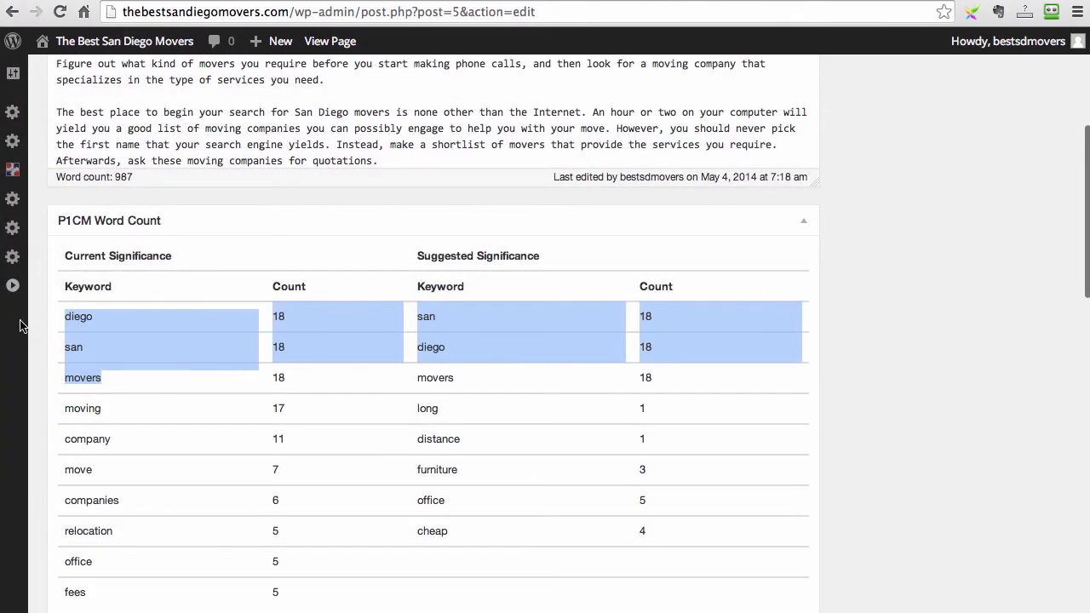
{"action": "scroll", "coordinate": [640, 299], "scroll_direction": "down", "scroll_amount": 3}
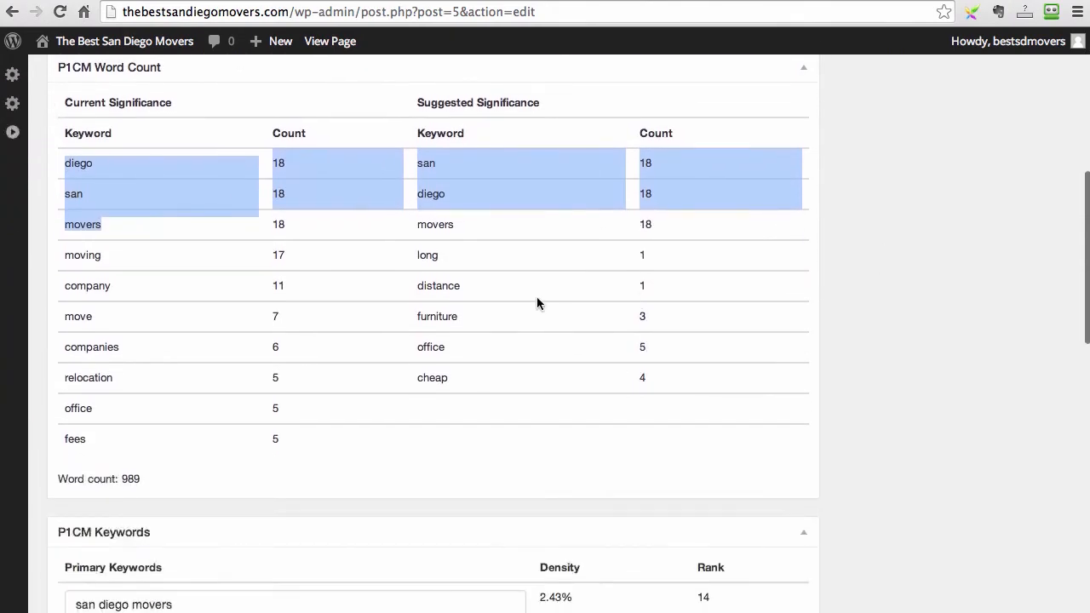
{"action": "scroll", "coordinate": [518, 281], "scroll_direction": "down", "scroll_amount": 1}
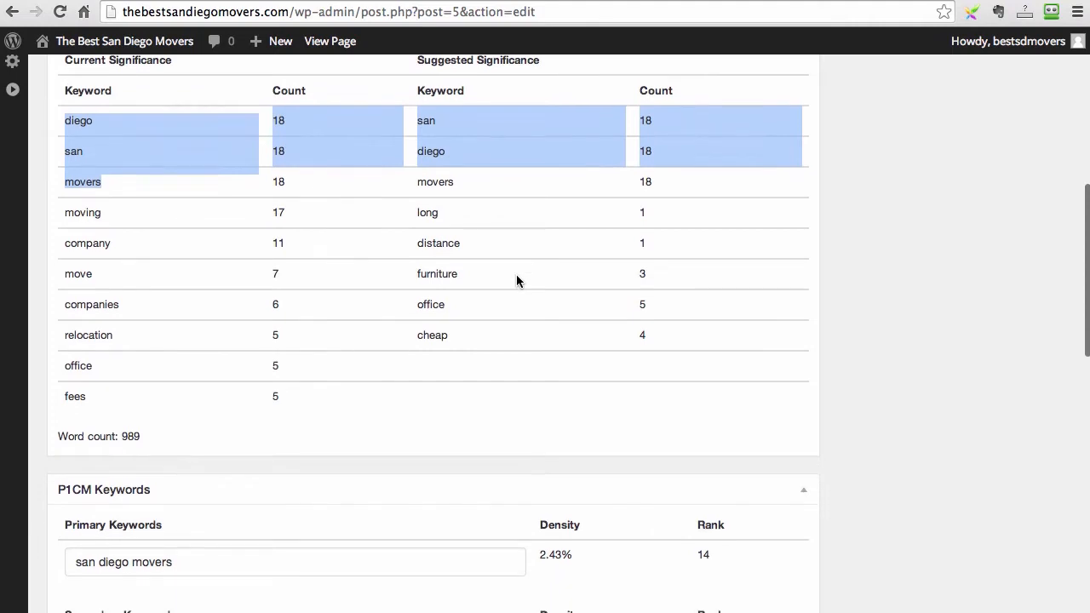
{"action": "scroll", "coordinate": [521, 285], "scroll_direction": "up", "scroll_amount": 2}
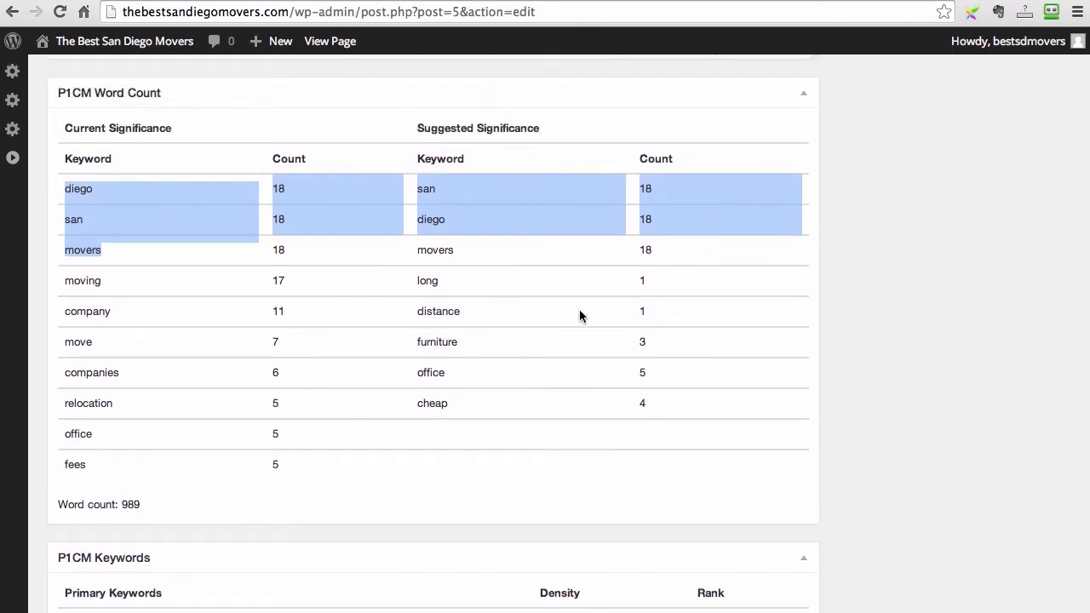
- Check the primary and secondary P1CM Keywords and the page text against the Suggested Significance list
{"action": "left_click", "coordinate": [472, 265]}
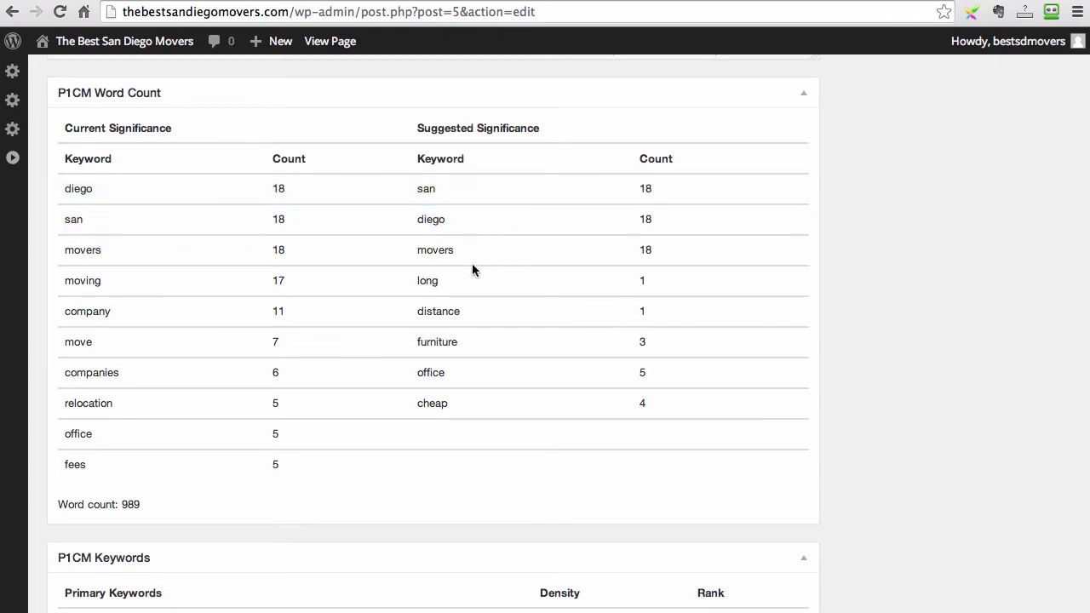
{"action": "scroll", "coordinate": [442, 272], "scroll_direction": "down", "scroll_amount": 5}
{"action": "scroll", "coordinate": [443, 273], "scroll_direction": "up", "scroll_amount": 6}
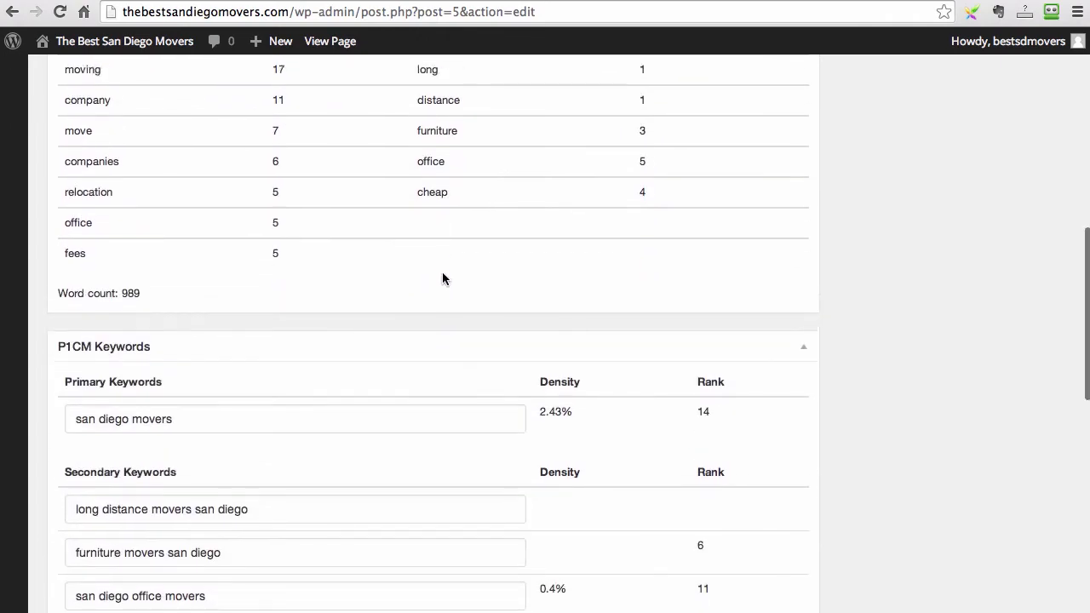
{"action": "scroll", "coordinate": [444, 278], "scroll_direction": "up", "scroll_amount": 4}
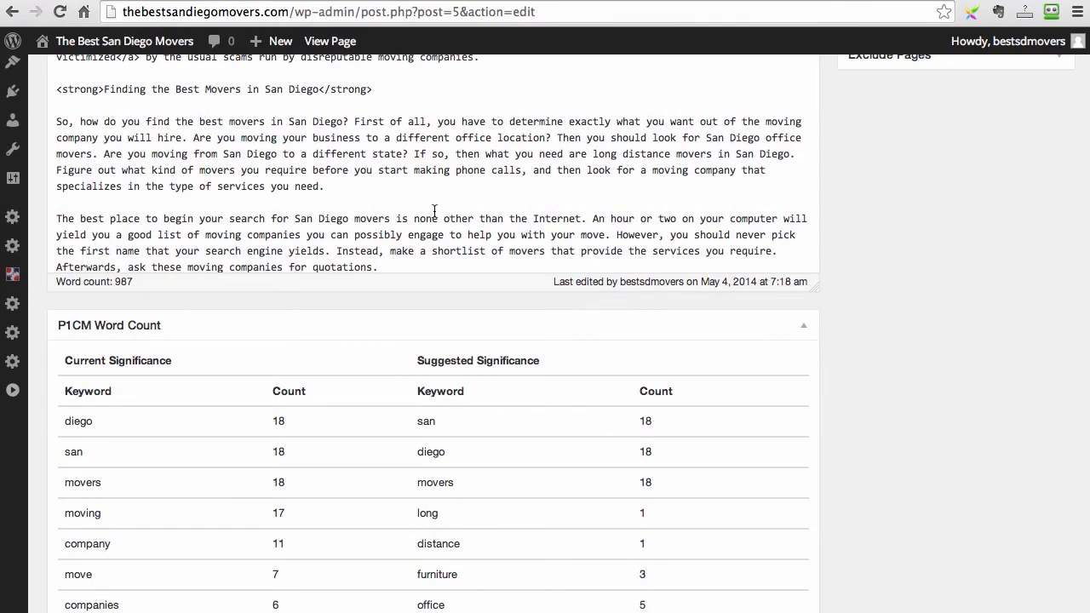
{"action": "scroll", "coordinate": [469, 219], "scroll_direction": "down", "scroll_amount": 5}
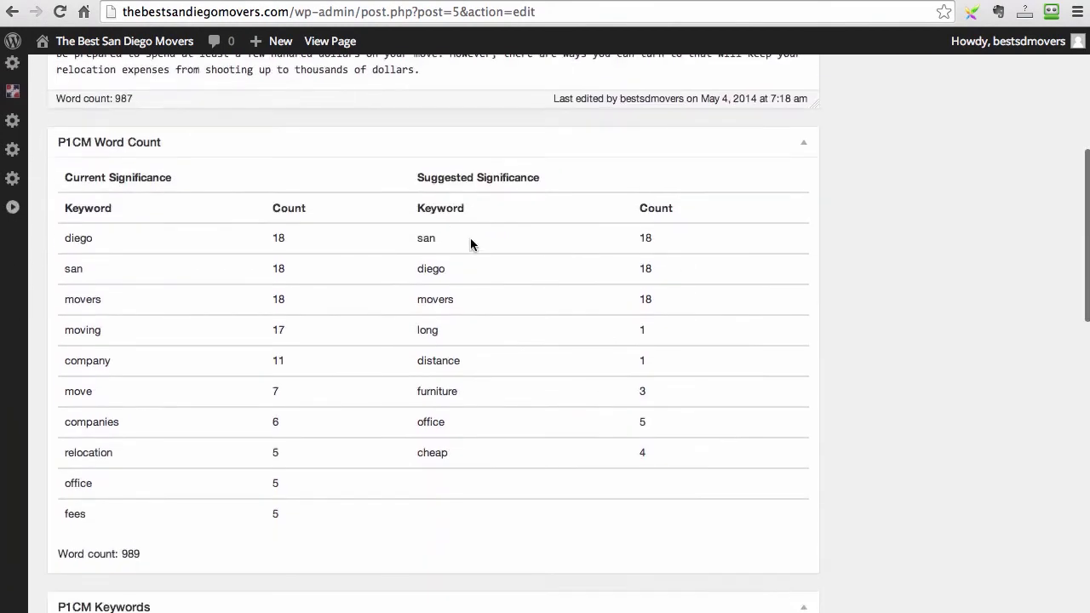
- Relate the top Suggested Significance keywords to the ranked Content Keywords list in Google Webmaster Tools
{"action": "left_click_drag", "start_coordinate": [419, 241], "coordinate": [465, 295]}
{"action": "left_click", "coordinate": [434, 259]}
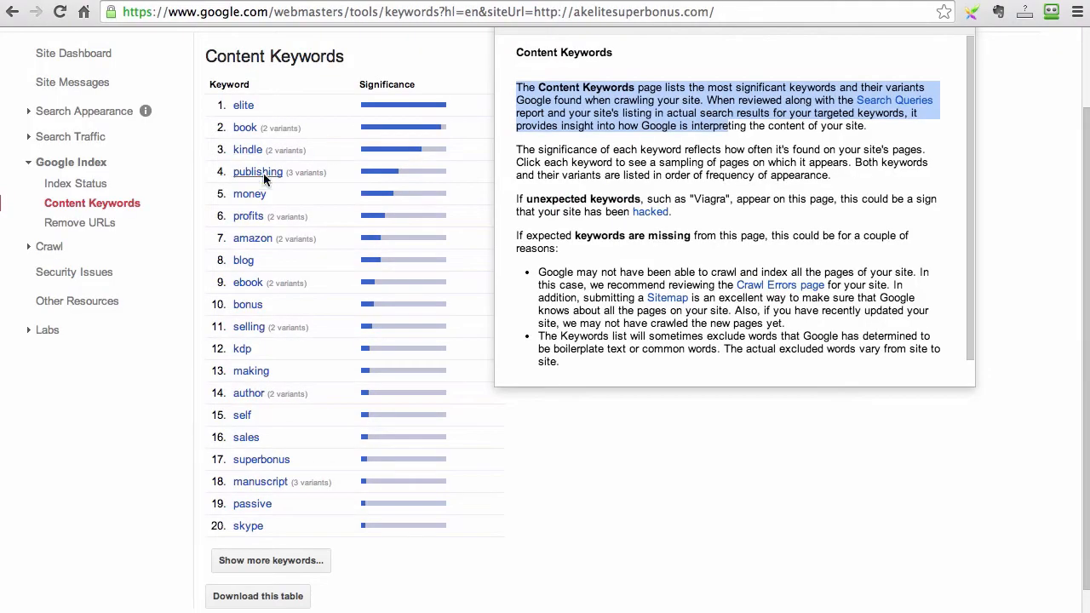
{"action": "scroll", "coordinate": [281, 355], "scroll_direction": "up", "scroll_amount": 1}
{"action": "scroll", "coordinate": [281, 356], "scroll_direction": "up", "scroll_amount": 2}
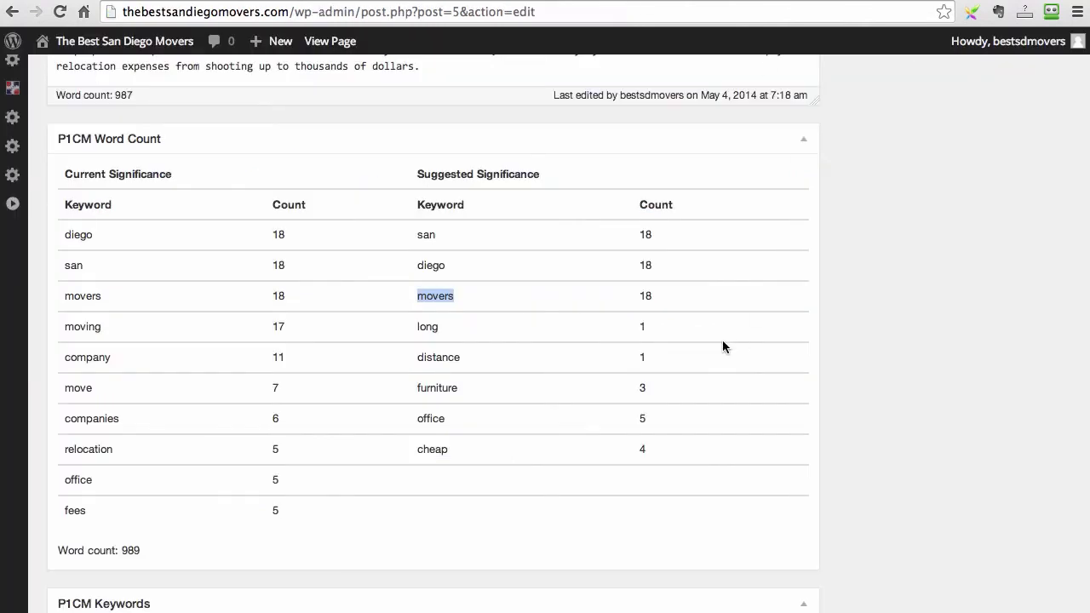
- Examine each keyword's density and rank in P1CM Keywords, plus the authorship, link and media entries in P1CM Data
{"action": "scroll", "coordinate": [747, 321], "scroll_direction": "down", "scroll_amount": 10}
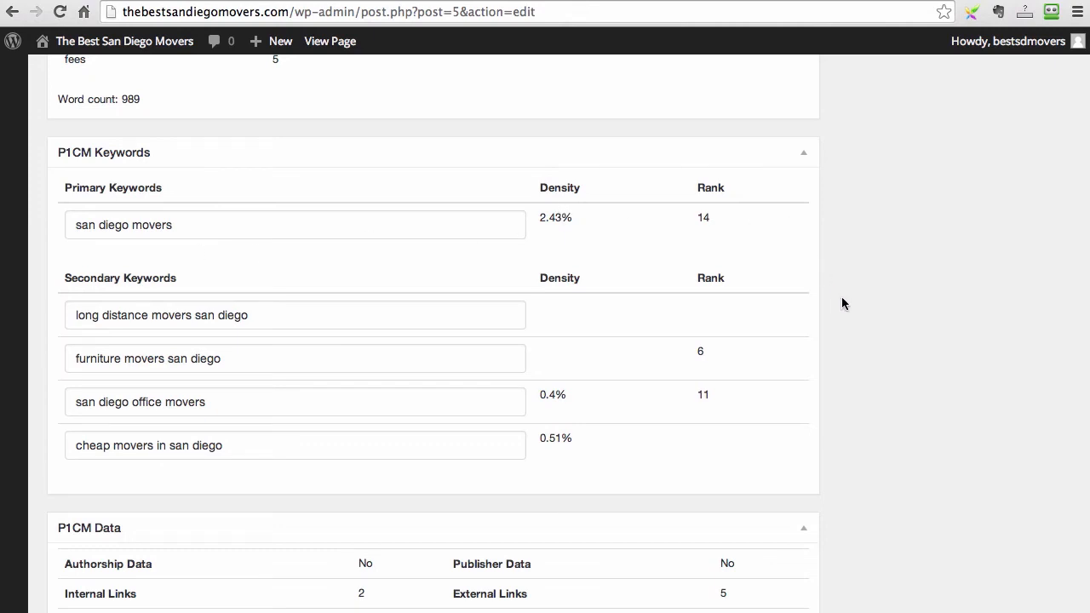
{"action": "scroll", "coordinate": [857, 315], "scroll_direction": "down", "scroll_amount": 1}
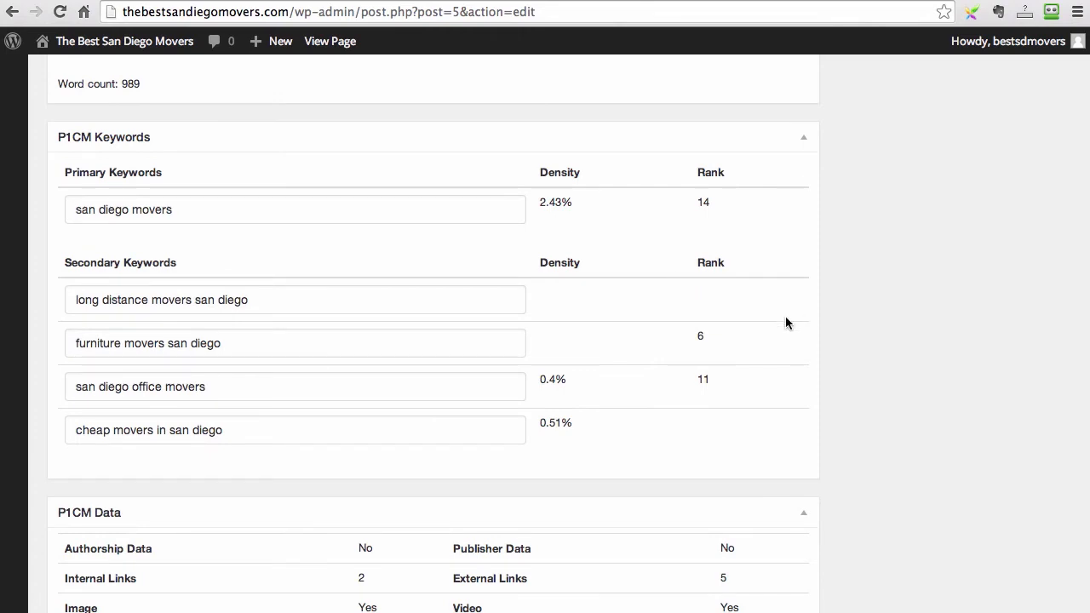
{"action": "scroll", "coordinate": [844, 368], "scroll_direction": "down", "scroll_amount": 1}
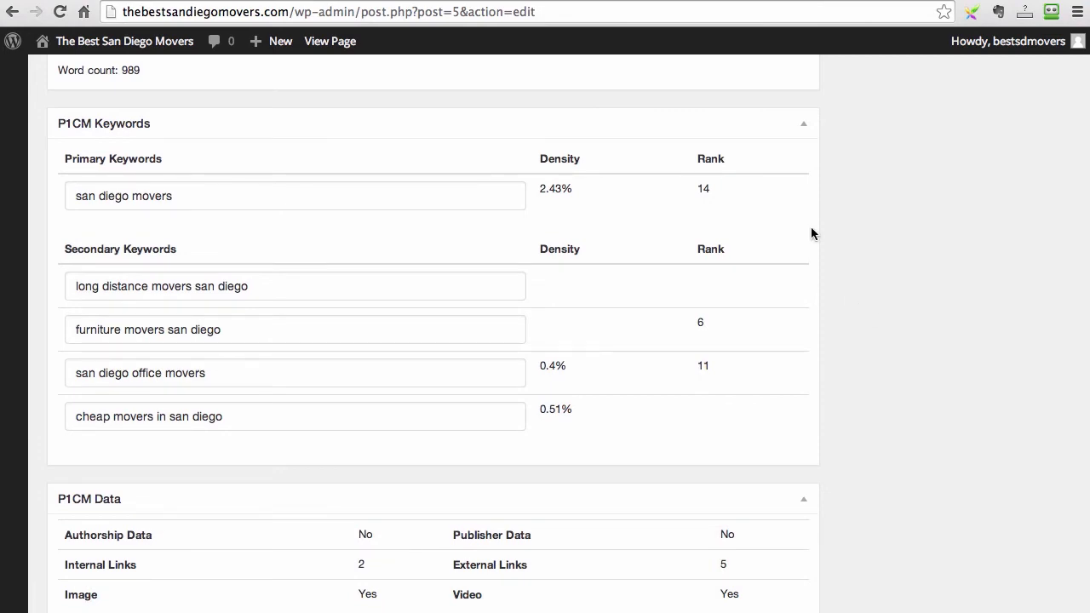
{"action": "scroll", "coordinate": [885, 265], "scroll_direction": "down", "scroll_amount": 6}
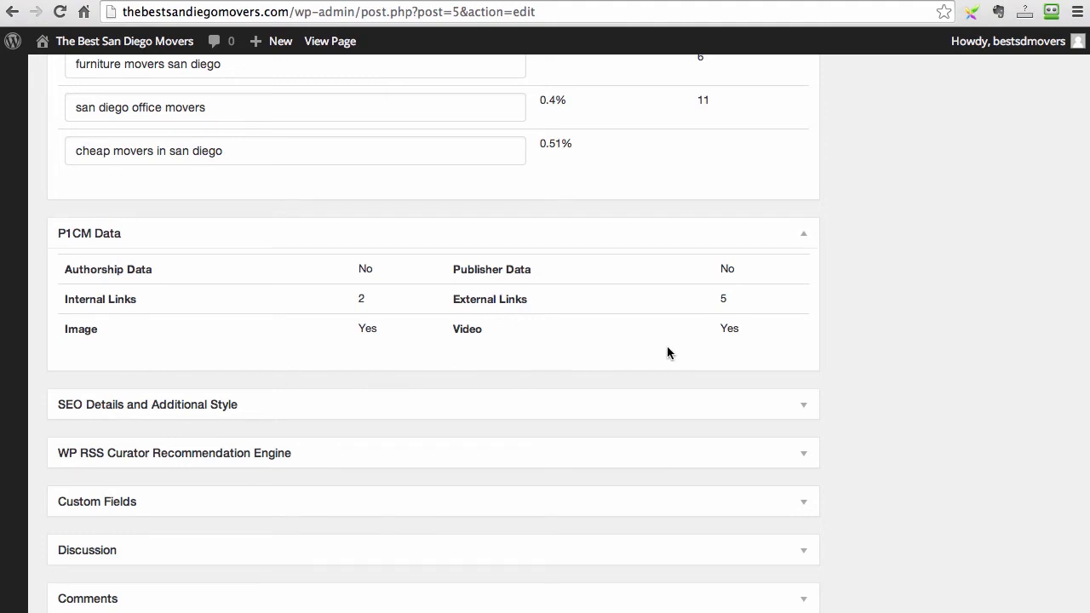
- Switch to the P1CM Progress Tracker page and read its instructions for setting up progress tracking
{"action": "scroll", "coordinate": [707, 339], "scroll_direction": "up", "scroll_amount": 5}
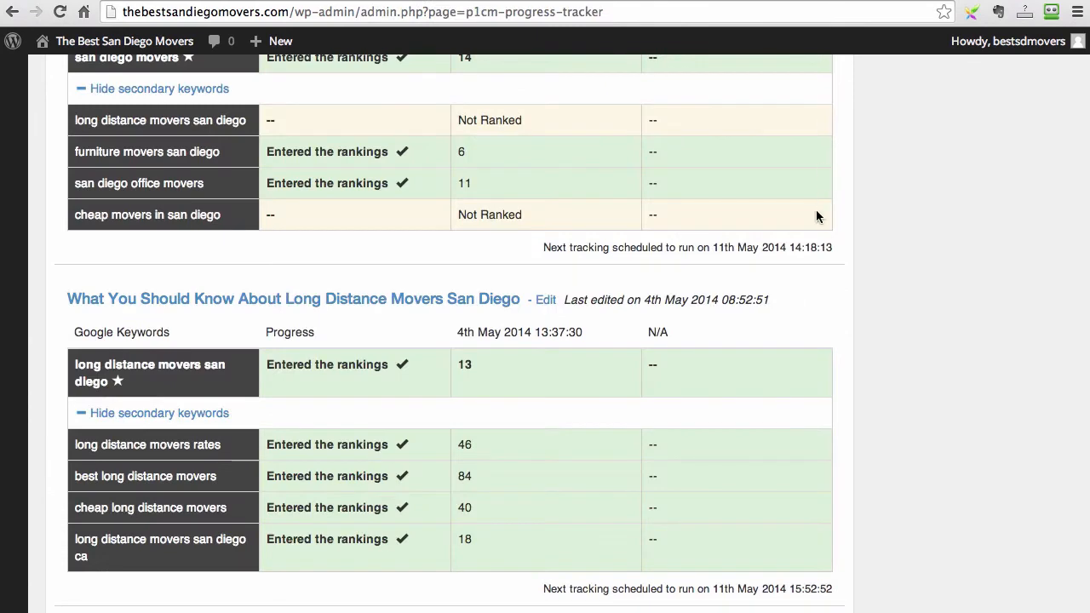
{"action": "scroll", "coordinate": [816, 210], "scroll_direction": "up", "scroll_amount": 6}
{"action": "scroll", "coordinate": [801, 221], "scroll_direction": "up", "scroll_amount": 6}
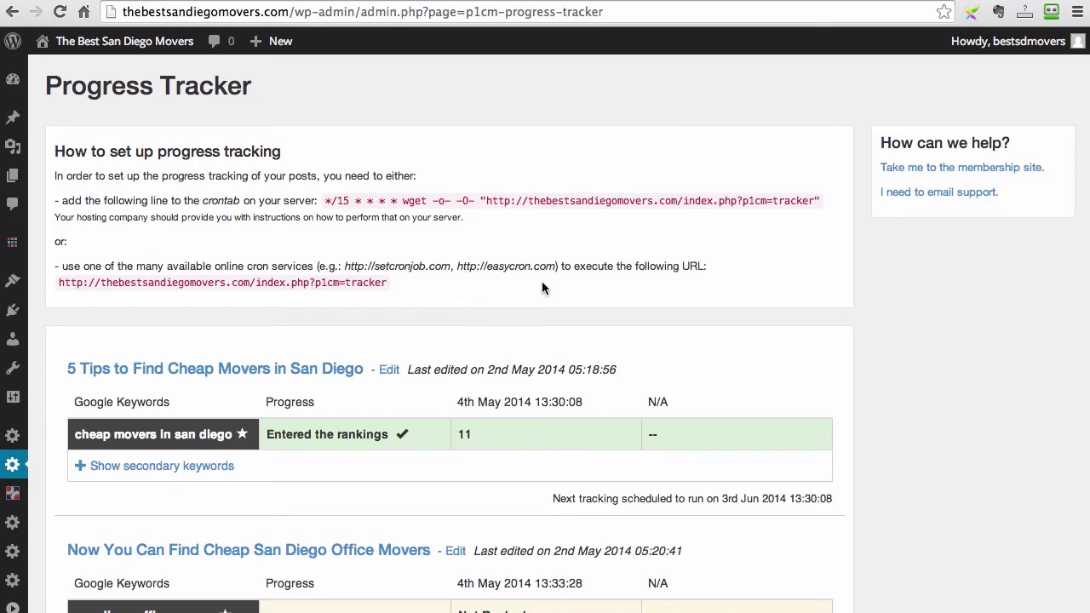
- Show the secondary keywords of the "5 Tips to Find Cheap Movers in San Diego" entry and review its keyword rankings
{"action": "scroll", "coordinate": [541, 281], "scroll_direction": "down", "scroll_amount": 5}
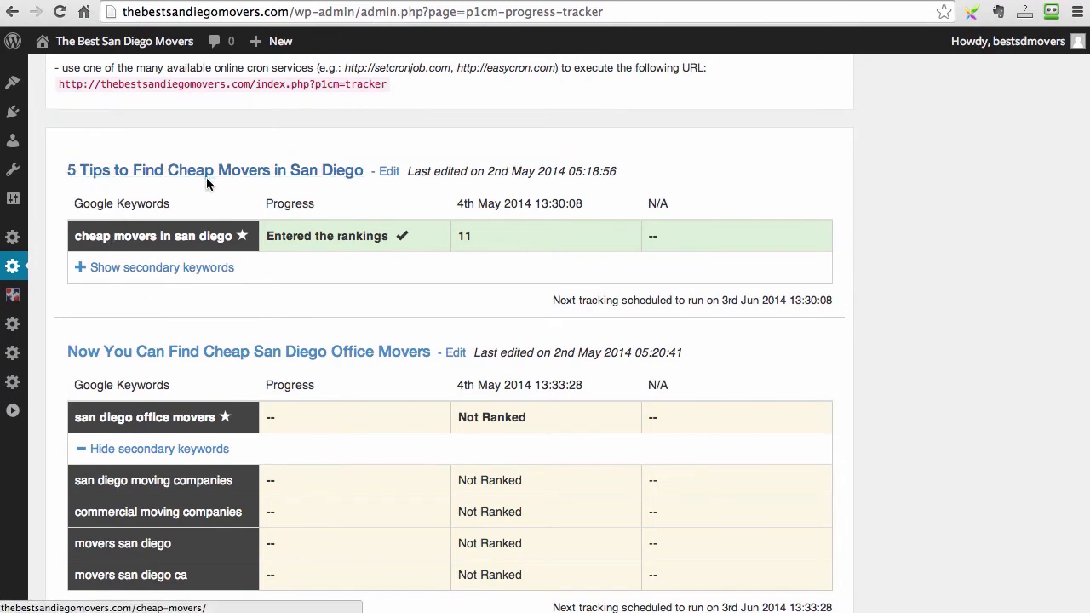
{"action": "left_click", "coordinate": [195, 269]}
{"action": "scroll", "coordinate": [273, 247], "scroll_direction": "down", "scroll_amount": 1}
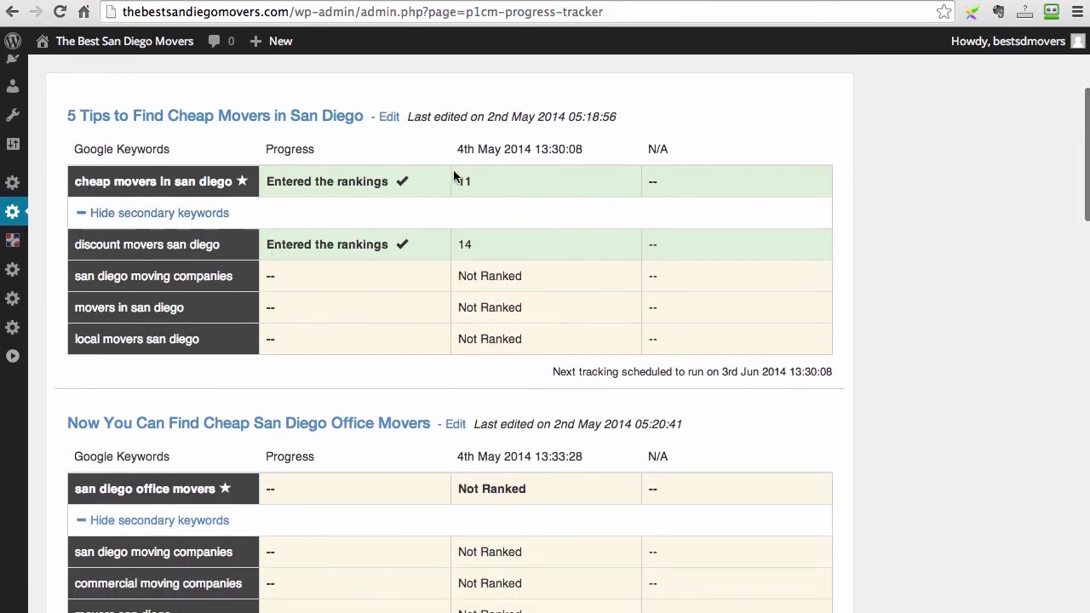
{"action": "left_click_drag", "start_coordinate": [75, 182], "coordinate": [272, 189]}
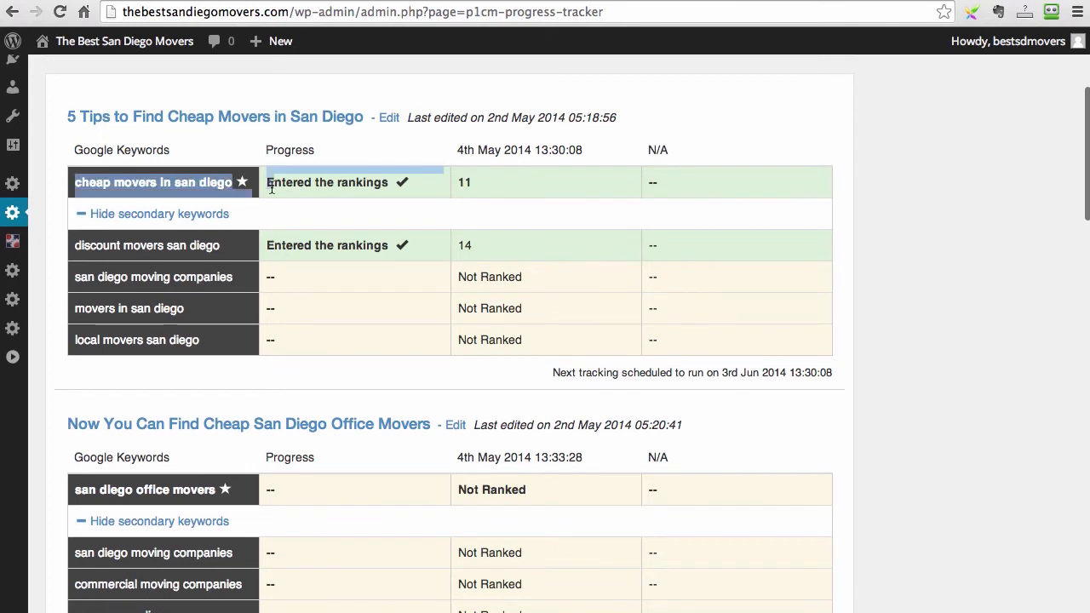
{"action": "scroll", "coordinate": [272, 189], "scroll_direction": "down", "scroll_amount": 1}
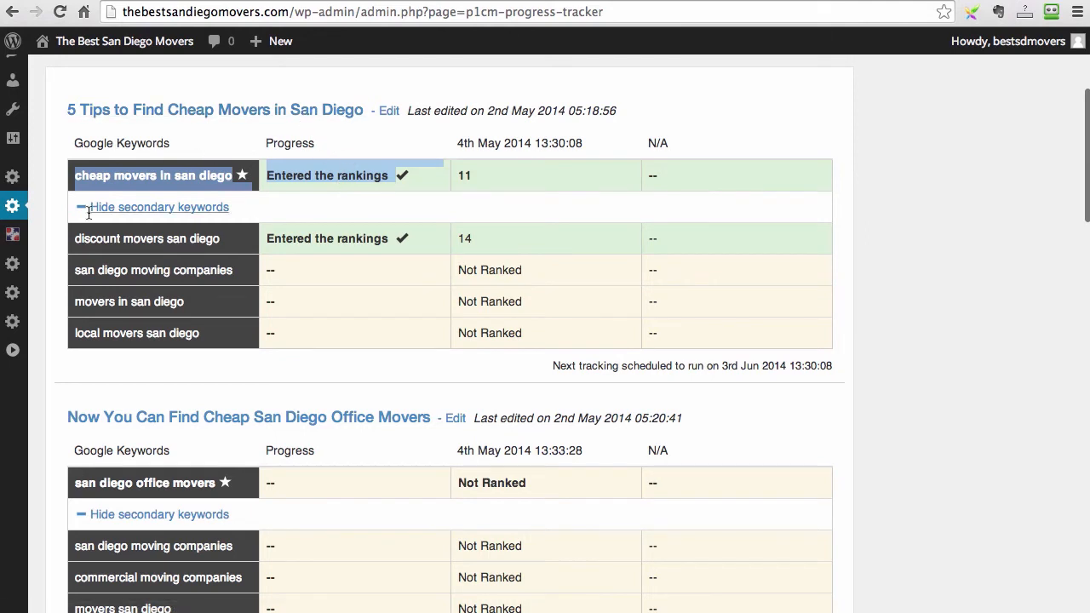
- Review the tracked keyword rankings for "Now You Can Find Cheap San Diego Office Movers" and "The Art of Furniture Moving"
{"action": "scroll", "coordinate": [328, 371], "scroll_direction": "down", "scroll_amount": 5}
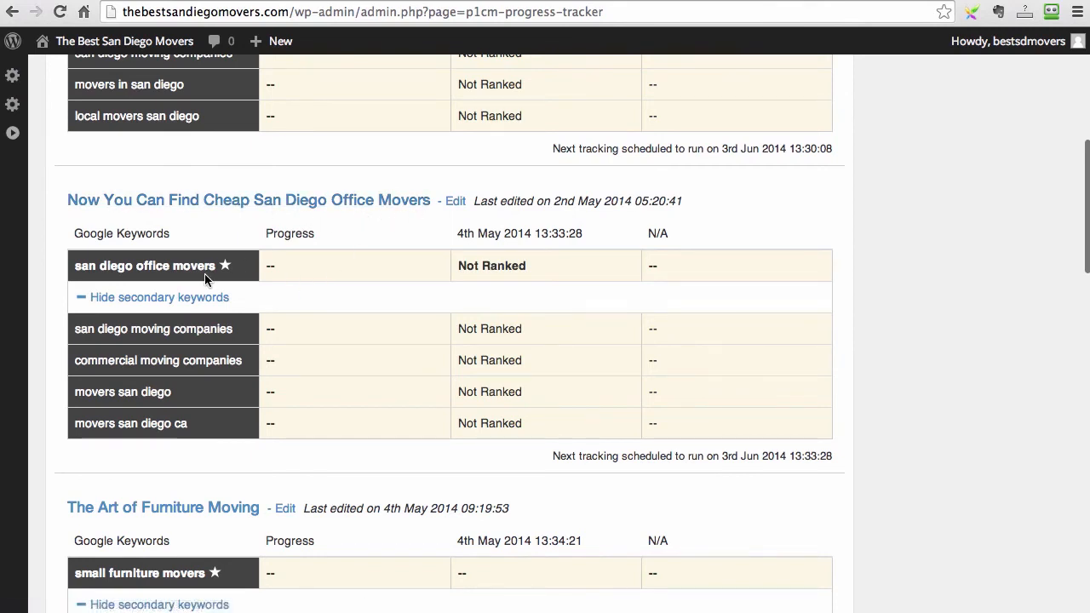
{"action": "scroll", "coordinate": [156, 290], "scroll_direction": "down", "scroll_amount": 1}
{"action": "scroll", "coordinate": [157, 285], "scroll_direction": "down", "scroll_amount": 2}
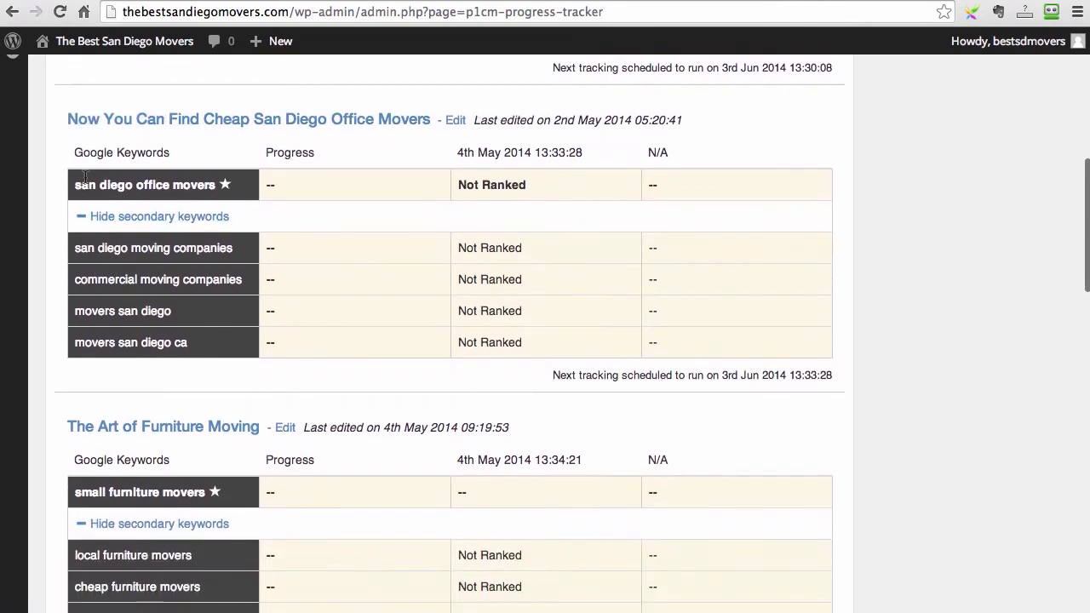
{"action": "scroll", "coordinate": [360, 294], "scroll_direction": "down", "scroll_amount": 2}
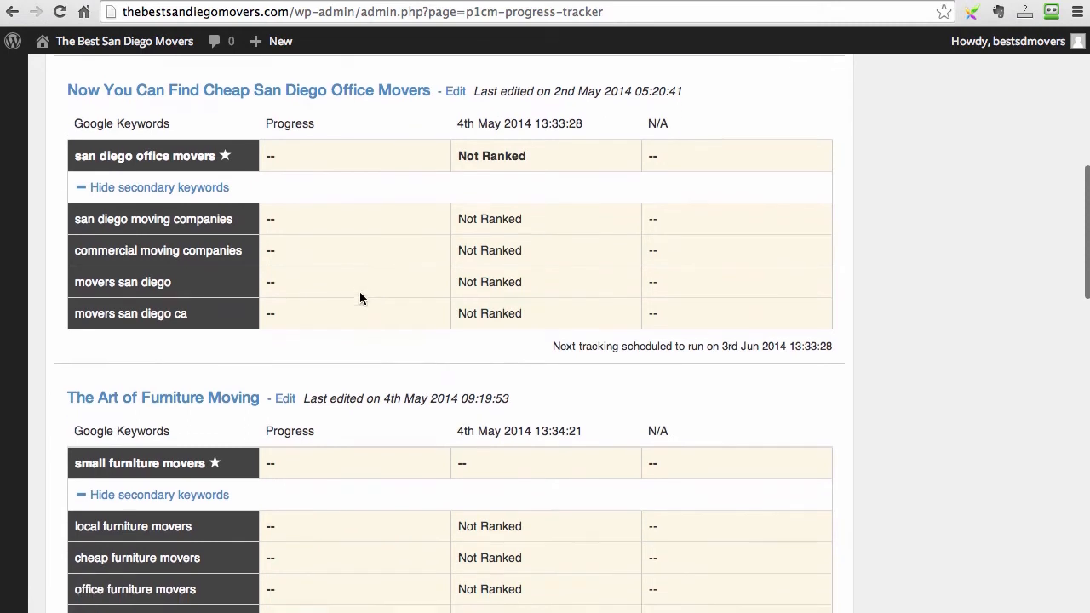
{"action": "scroll", "coordinate": [260, 228], "scroll_direction": "down", "scroll_amount": 5}
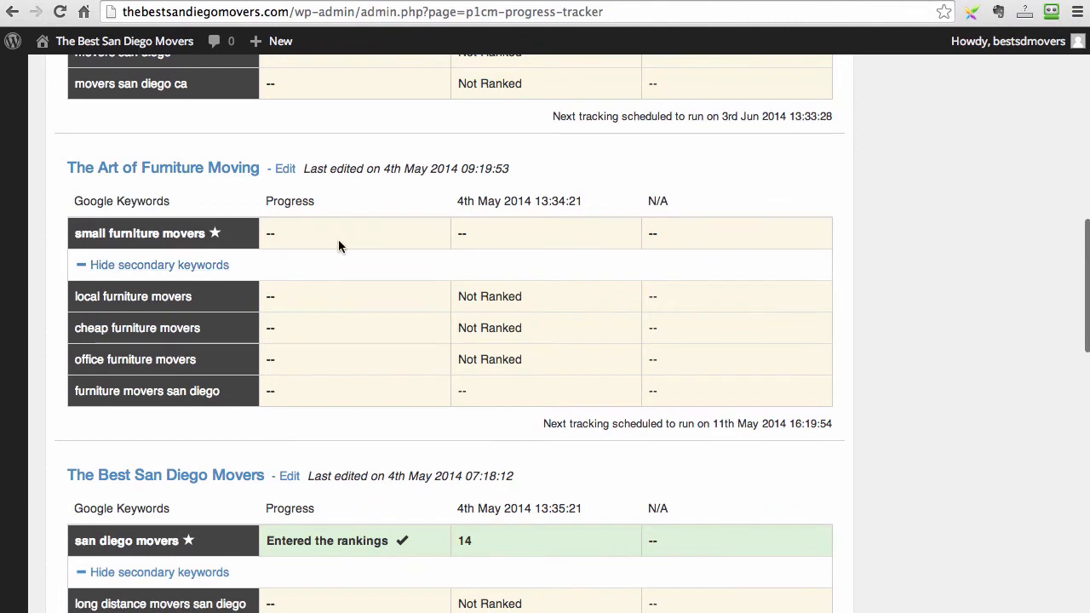
- Examine the rankings for The Best San Diego Movers, focusing on "san diego movers" and "furniture movers san diego"
{"action": "scroll", "coordinate": [454, 335], "scroll_direction": "down", "scroll_amount": 8}
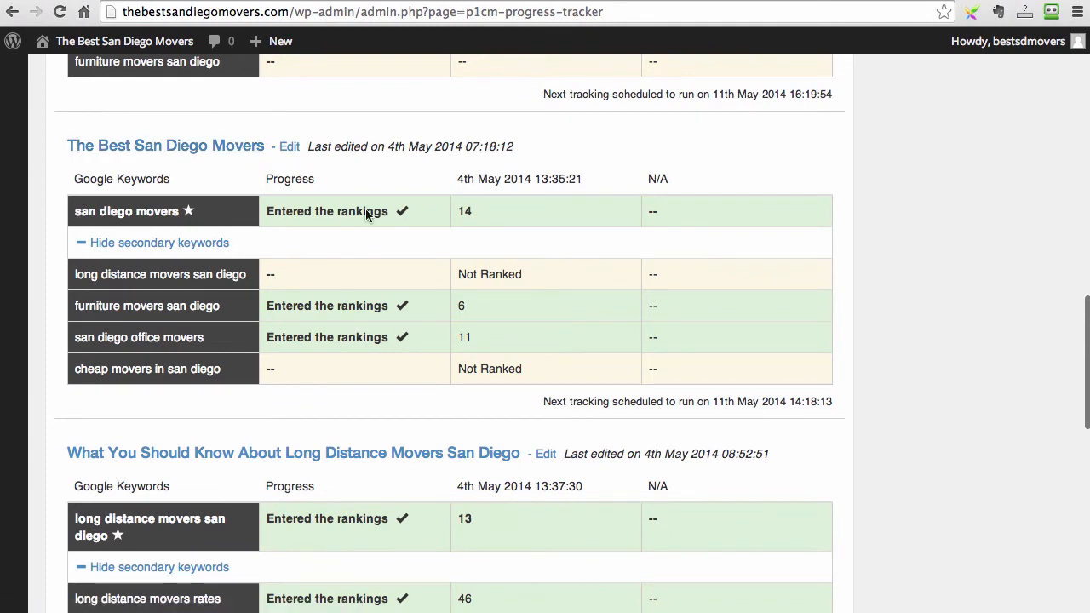
{"action": "left_click_drag", "start_coordinate": [461, 208], "coordinate": [473, 208]}
{"action": "left_click_drag", "start_coordinate": [85, 307], "coordinate": [241, 307]}
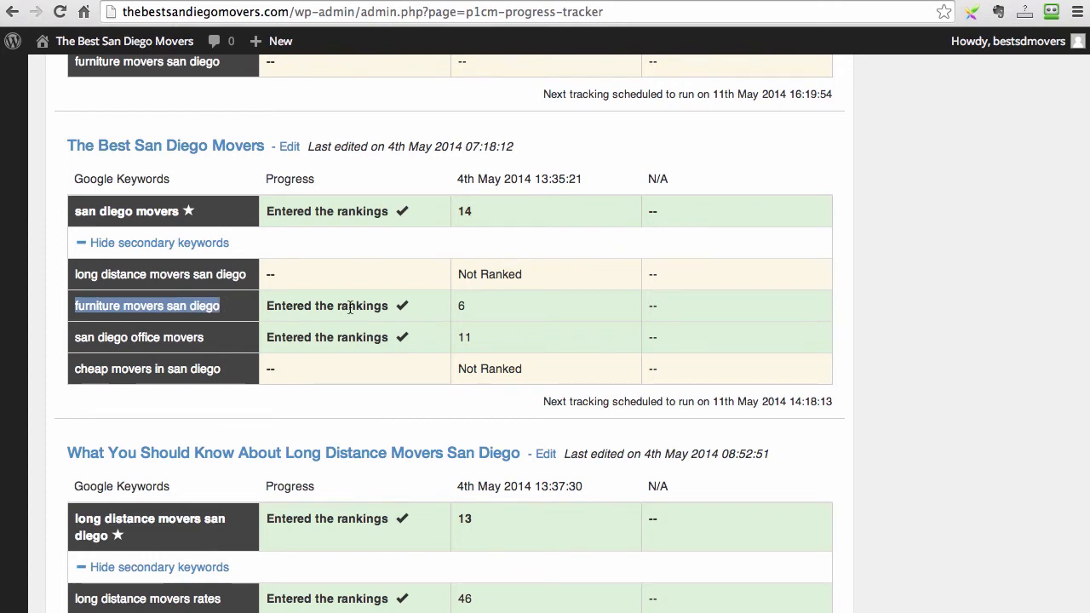
- Highlight the ranks of "furniture movers san diego" and "san diego office movers" for The Best San Diego Movers
{"action": "left_click_drag", "start_coordinate": [455, 305], "coordinate": [467, 310]}
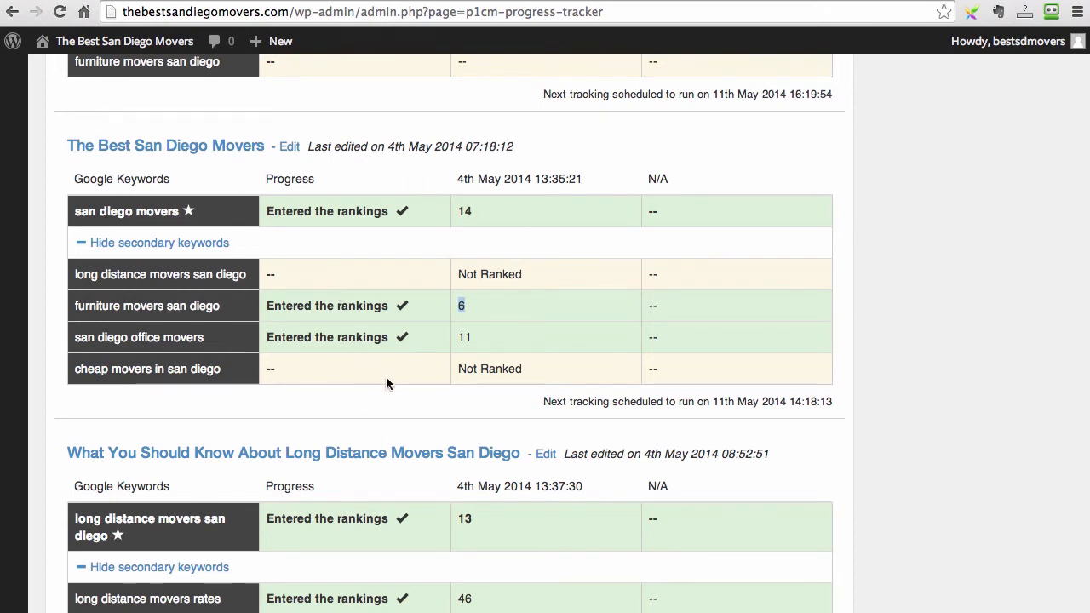
{"action": "left_click_drag", "start_coordinate": [81, 338], "coordinate": [204, 339]}
{"action": "left_click_drag", "start_coordinate": [462, 338], "coordinate": [479, 343]}
- Review the rankings for "What You Should Know About Long Distance Movers San Diego" and compare them with The Best San Diego Movers
{"action": "scroll", "coordinate": [489, 375], "scroll_direction": "down", "scroll_amount": 5}
{"action": "scroll", "coordinate": [239, 366], "scroll_direction": "down", "scroll_amount": 1}
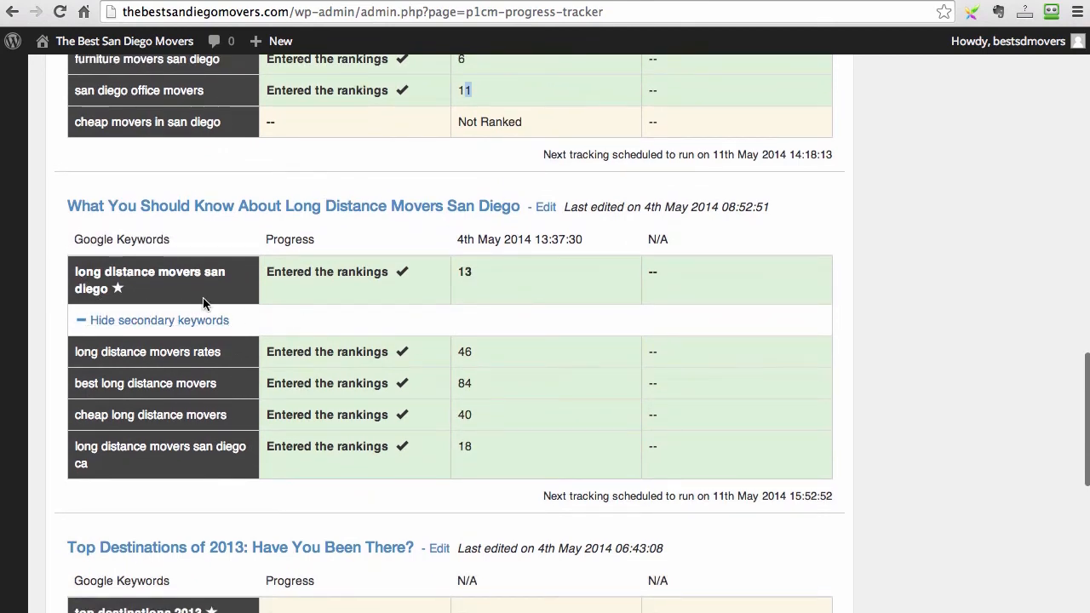
{"action": "scroll", "coordinate": [463, 333], "scroll_direction": "down", "scroll_amount": 1}
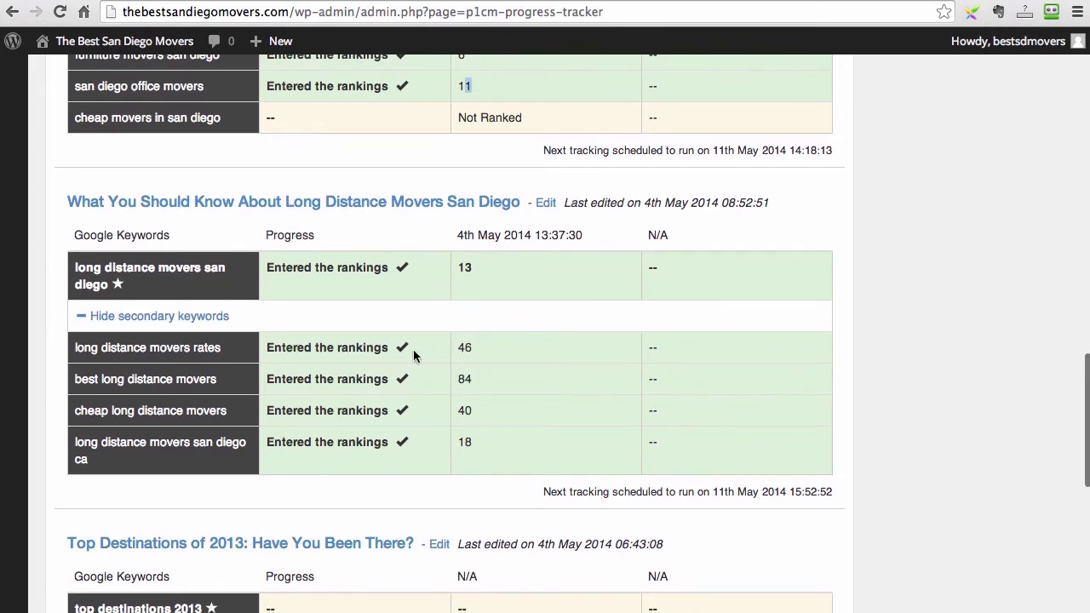
{"action": "scroll", "coordinate": [499, 380], "scroll_direction": "up", "scroll_amount": 4}
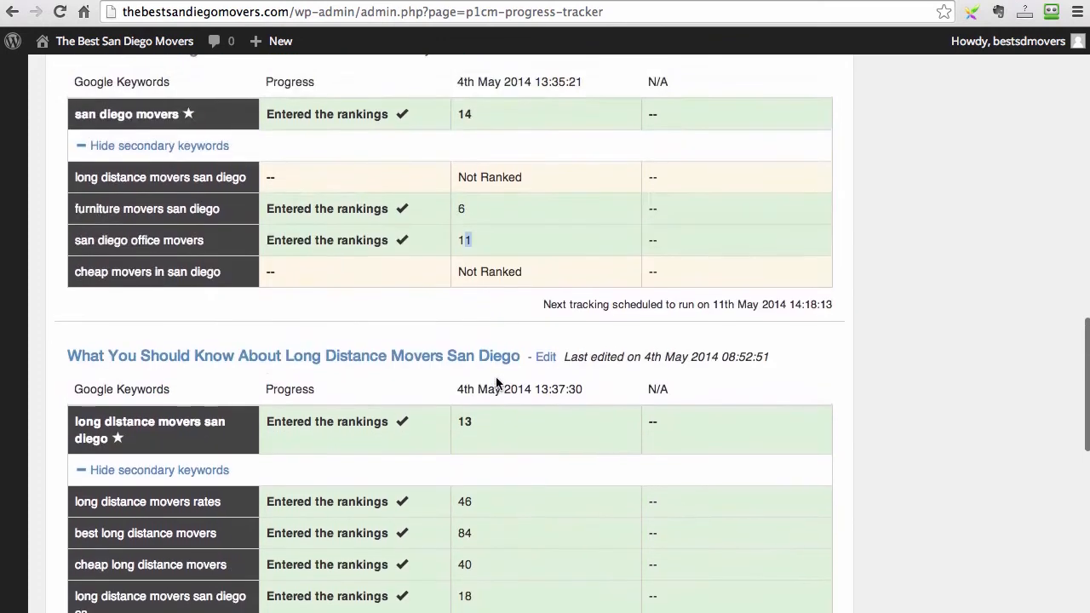
{"action": "scroll", "coordinate": [486, 443], "scroll_direction": "down", "scroll_amount": 3}
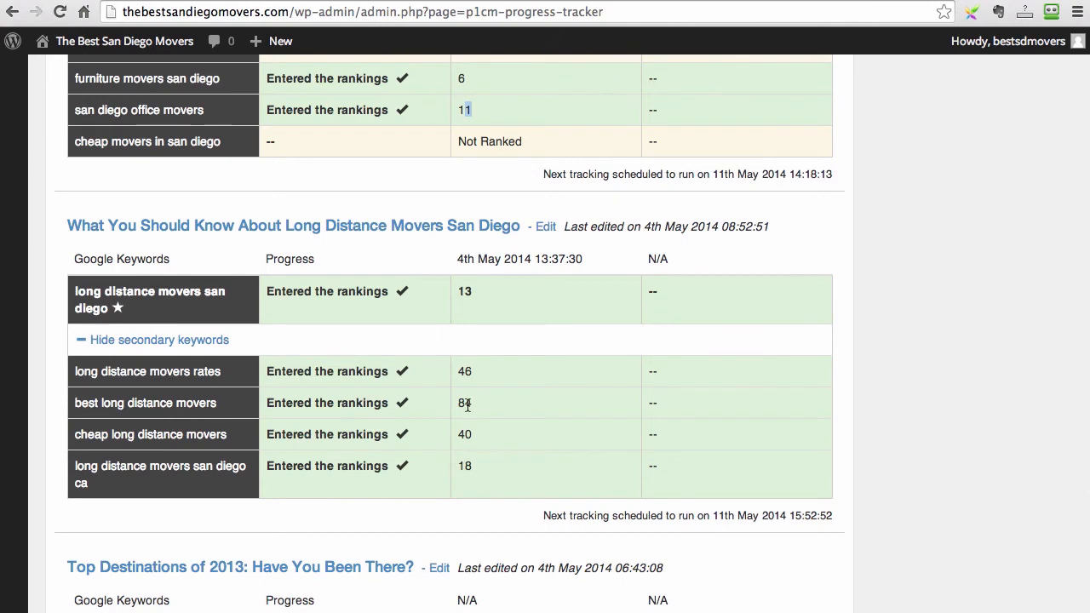
{"action": "scroll", "coordinate": [470, 406], "scroll_direction": "up", "scroll_amount": 3}
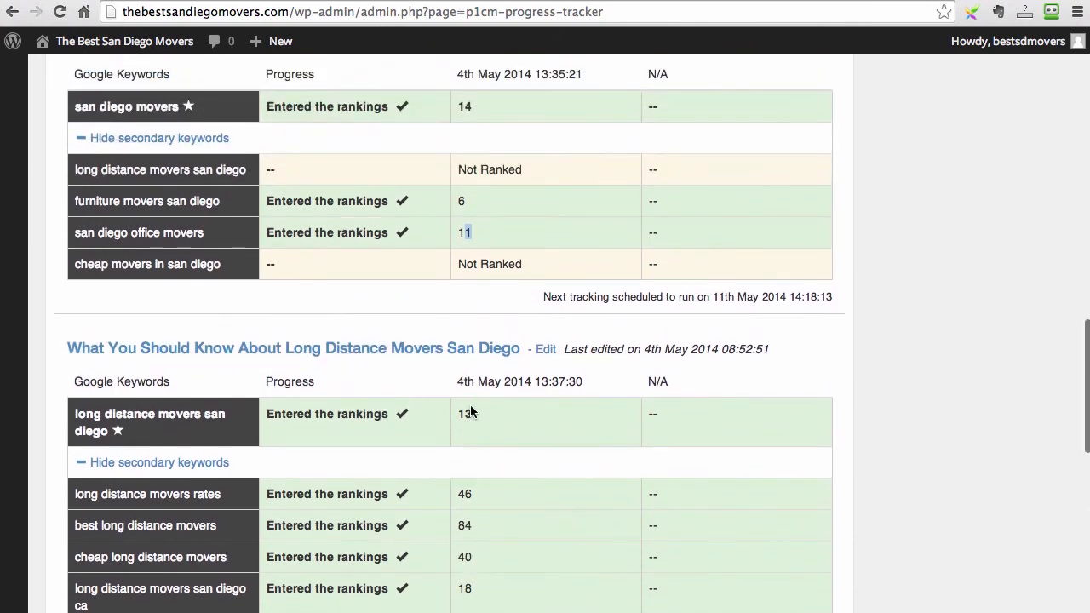
- Compare the rankings of the first tracked entries with those of the long distance movers article
{"action": "scroll", "coordinate": [471, 407], "scroll_direction": "up", "scroll_amount": 15}
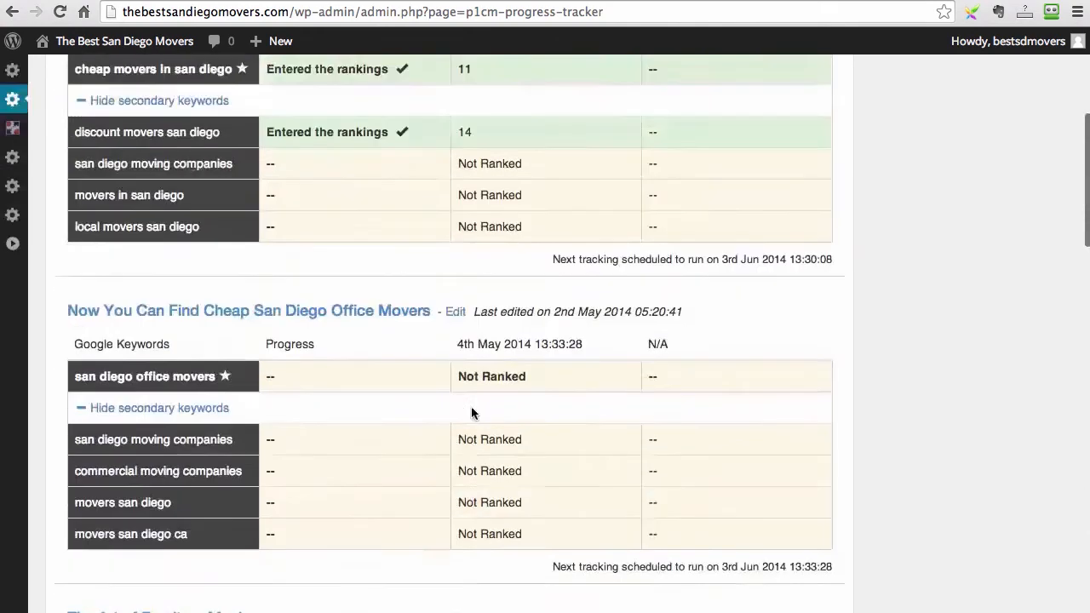
{"action": "scroll", "coordinate": [476, 437], "scroll_direction": "down", "scroll_amount": 14}
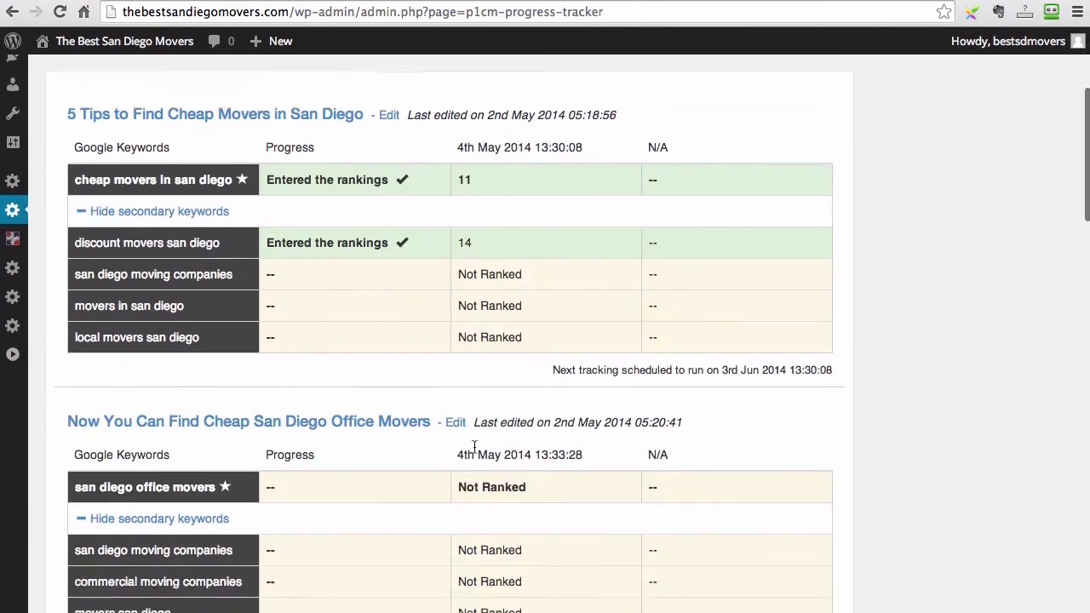
{"action": "scroll", "coordinate": [476, 449], "scroll_direction": "down", "scroll_amount": 20}
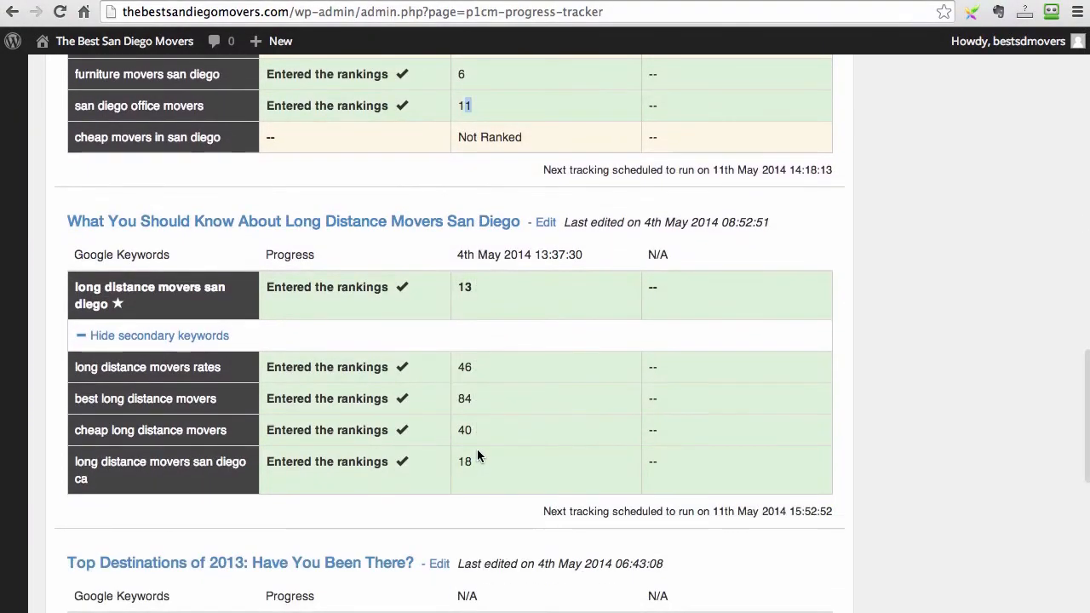
{"action": "scroll", "coordinate": [484, 445], "scroll_direction": "up", "scroll_amount": 1}
{"action": "scroll", "coordinate": [487, 443], "scroll_direction": "up", "scroll_amount": 1}
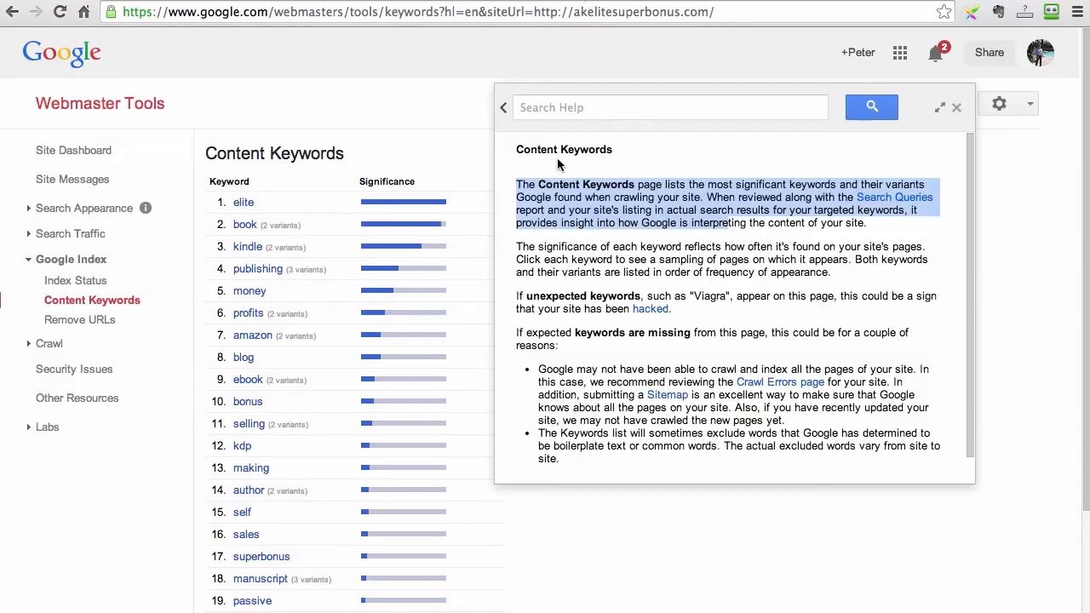
- Switch to the Content Keywords help in Google Webmaster Tools and clear the highlighted passage
{"action": "left_click", "coordinate": [540, 186]}
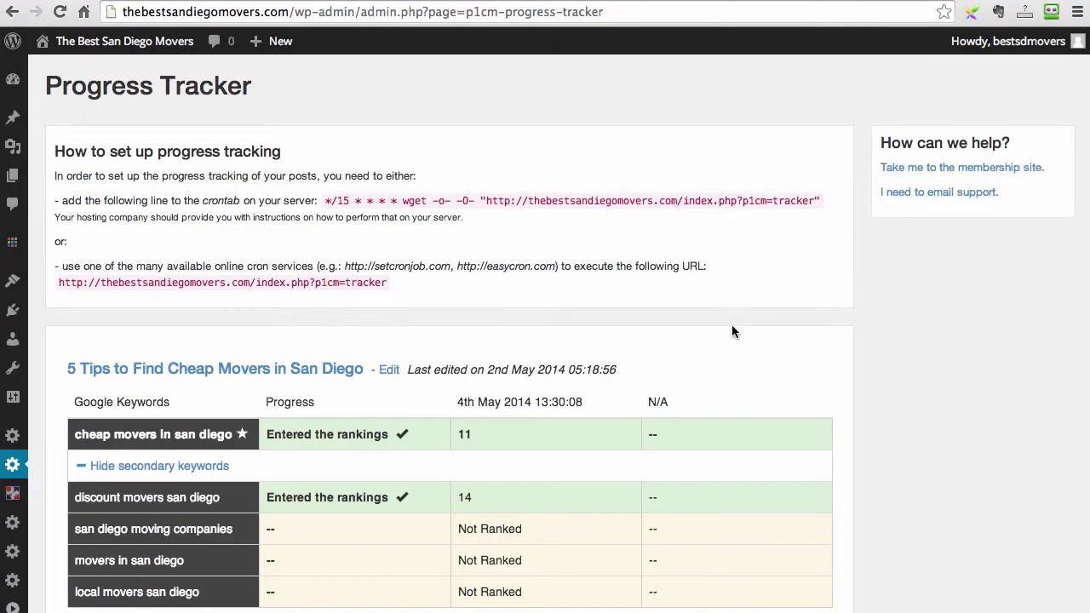
- Return to the Progress Tracker and check the next tracking date for "5 Tips to Find Cheap Movers in San Diego"
{"action": "scroll", "coordinate": [880, 375], "scroll_direction": "down", "scroll_amount": 5}
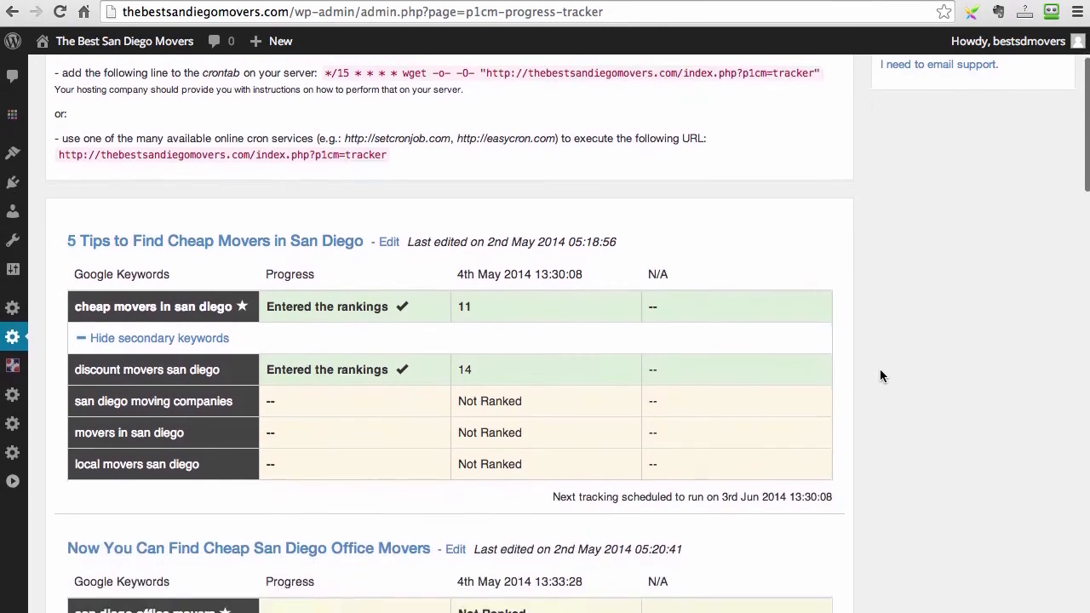
{"action": "scroll", "coordinate": [880, 370], "scroll_direction": "down", "scroll_amount": 2}
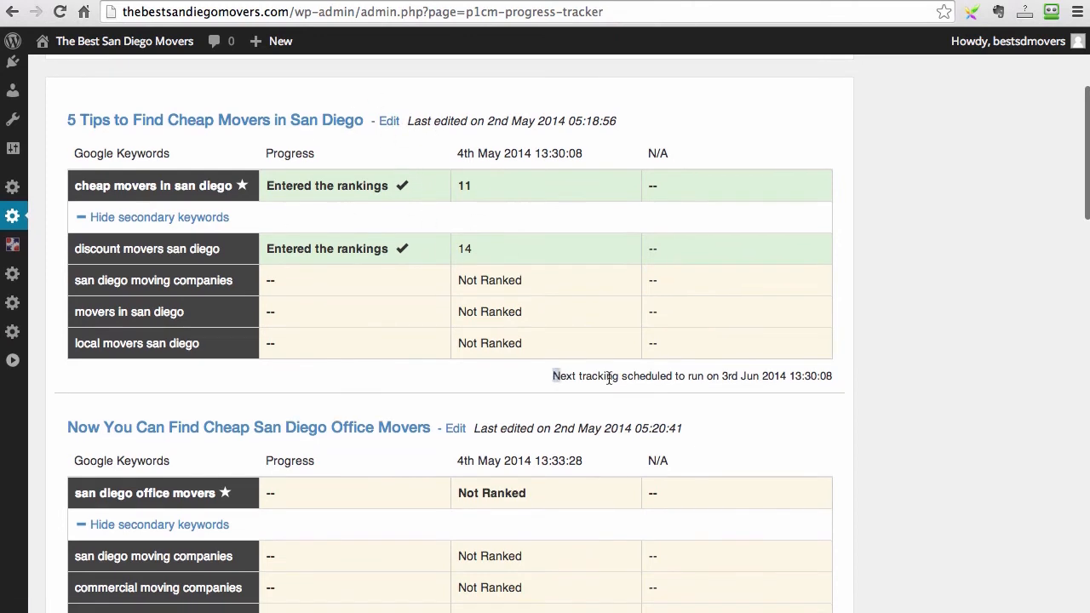
{"action": "left_click_drag", "start_coordinate": [554, 374], "coordinate": [837, 392]}
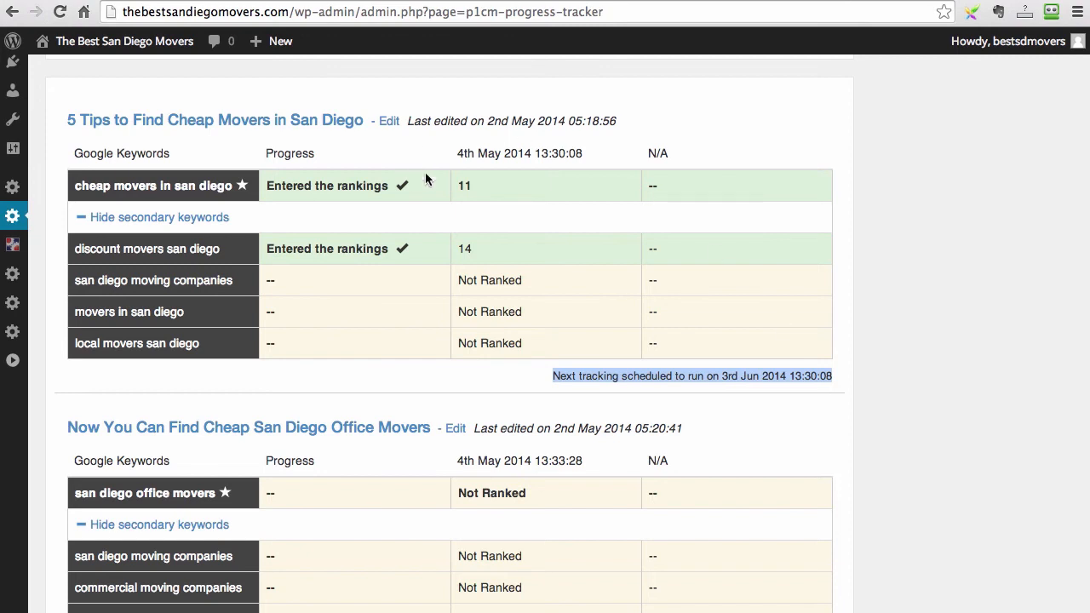
{"action": "left_click", "coordinate": [475, 362]}
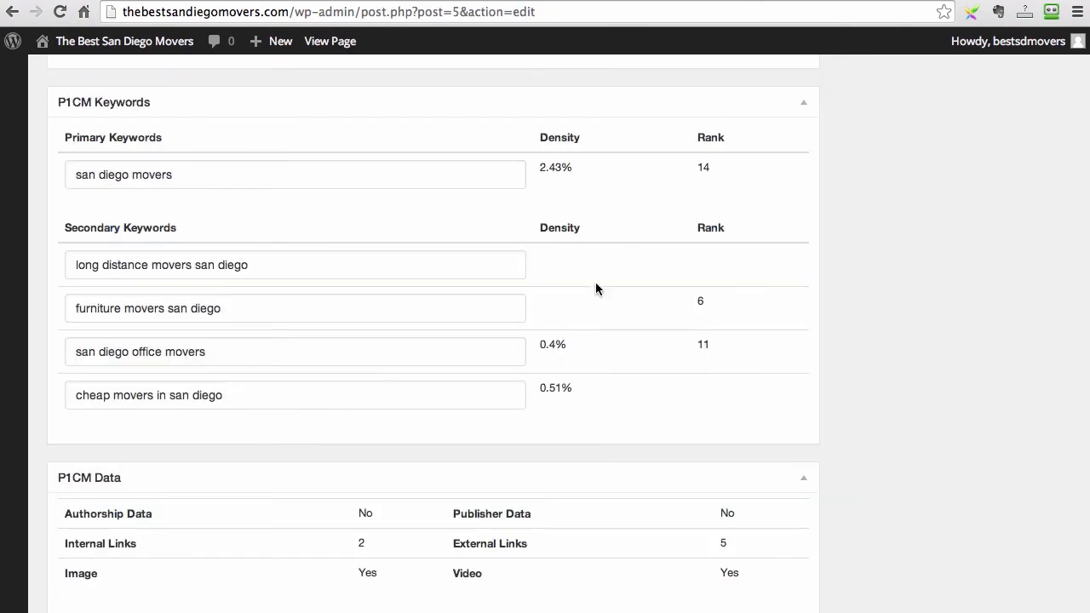
- Switch to The Best San Diego Movers page editor, review its P1CM keyword and word count data, and expand the Publish settings
{"action": "scroll", "coordinate": [596, 282], "scroll_direction": "up", "scroll_amount": 4}
{"action": "scroll", "coordinate": [586, 288], "scroll_direction": "up", "scroll_amount": 5}
{"action": "scroll", "coordinate": [584, 224], "scroll_direction": "down", "scroll_amount": 2}
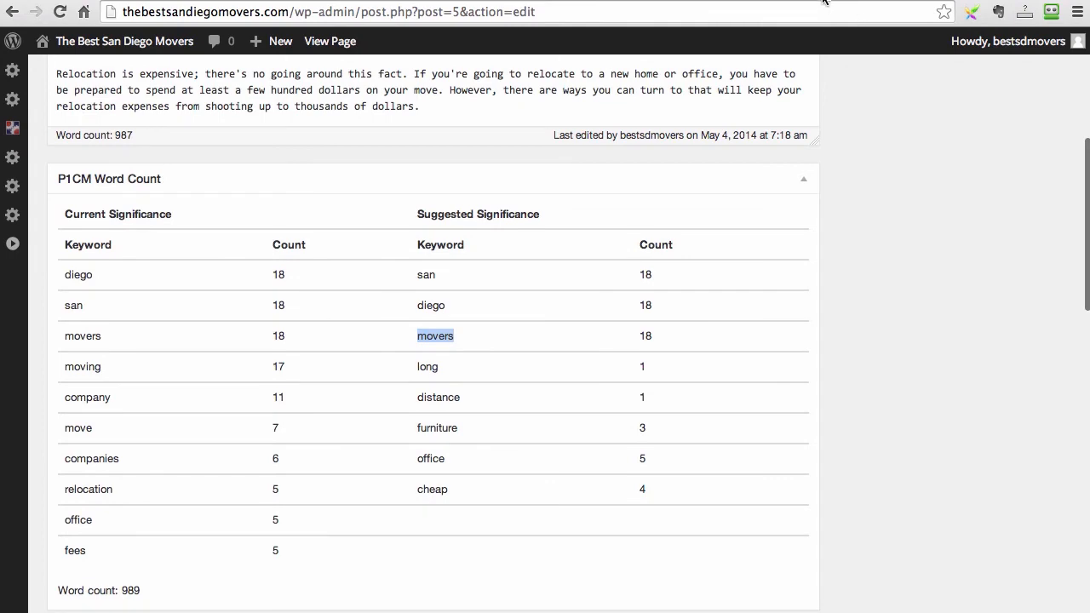
{"action": "scroll", "coordinate": [903, 102], "scroll_direction": "up", "scroll_amount": 5}
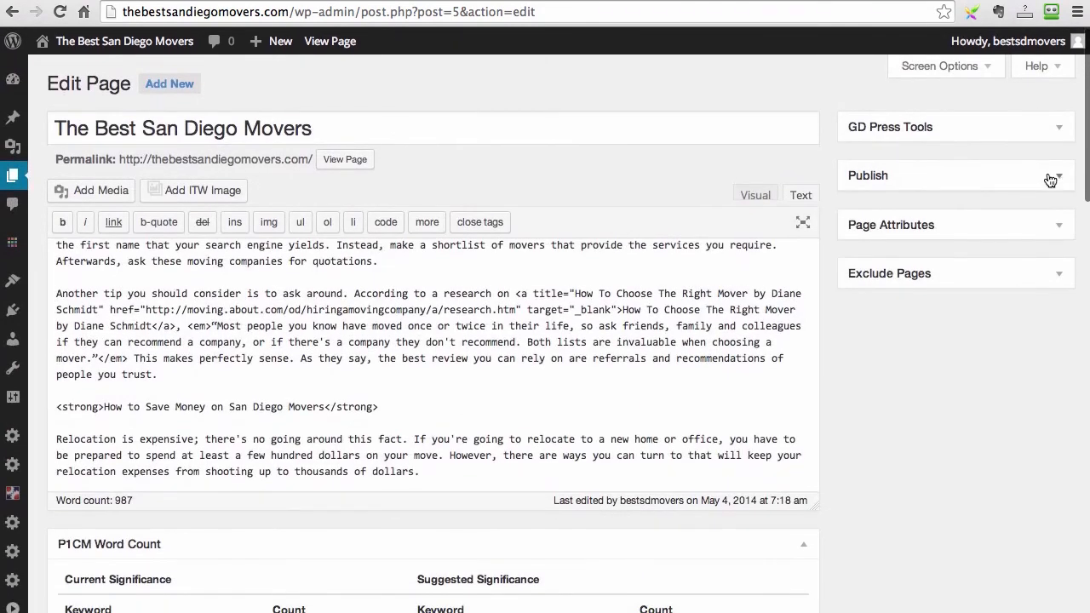
{"action": "left_click", "coordinate": [1053, 178]}
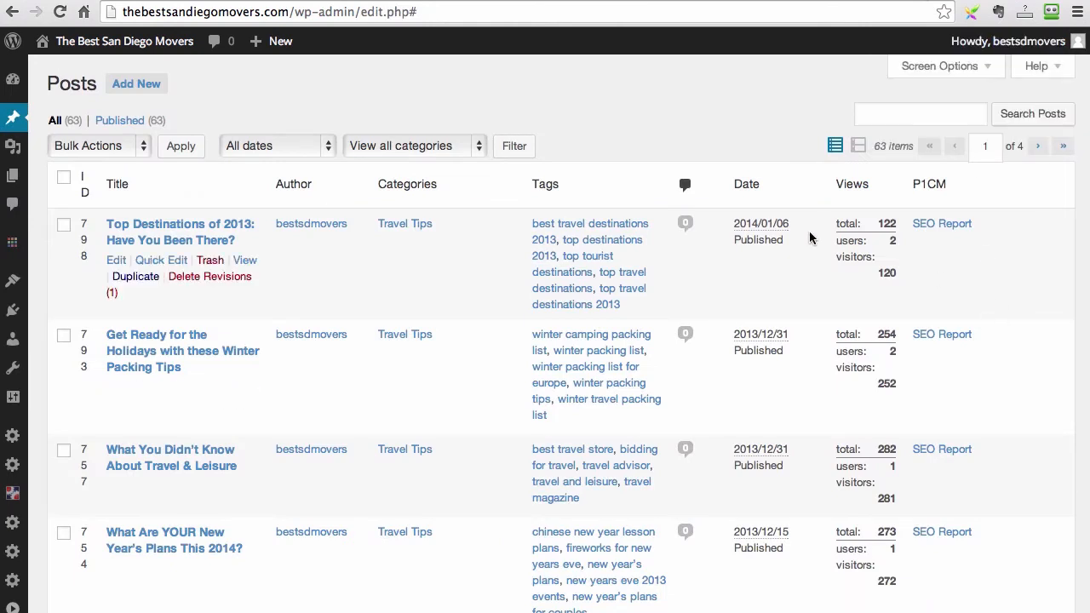
- View the P1CM SEO report for "Top Destinations of 2013: Have You Been There?", close it, and open the winter packing tips report
{"action": "mouse_move", "coordinate": [14, 121]}
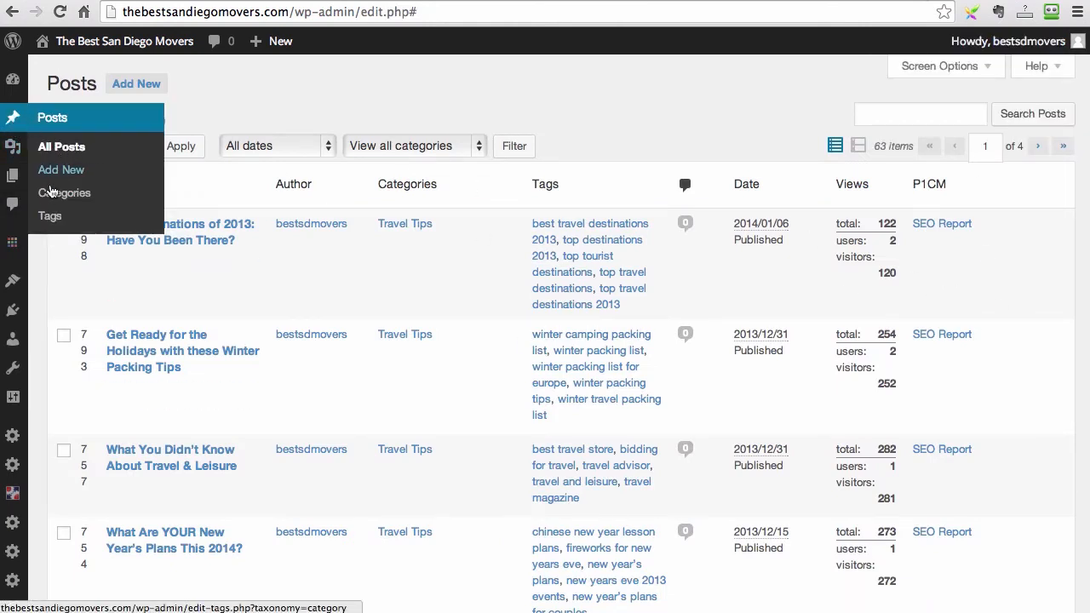
{"action": "mouse_move", "coordinate": [12, 181]}
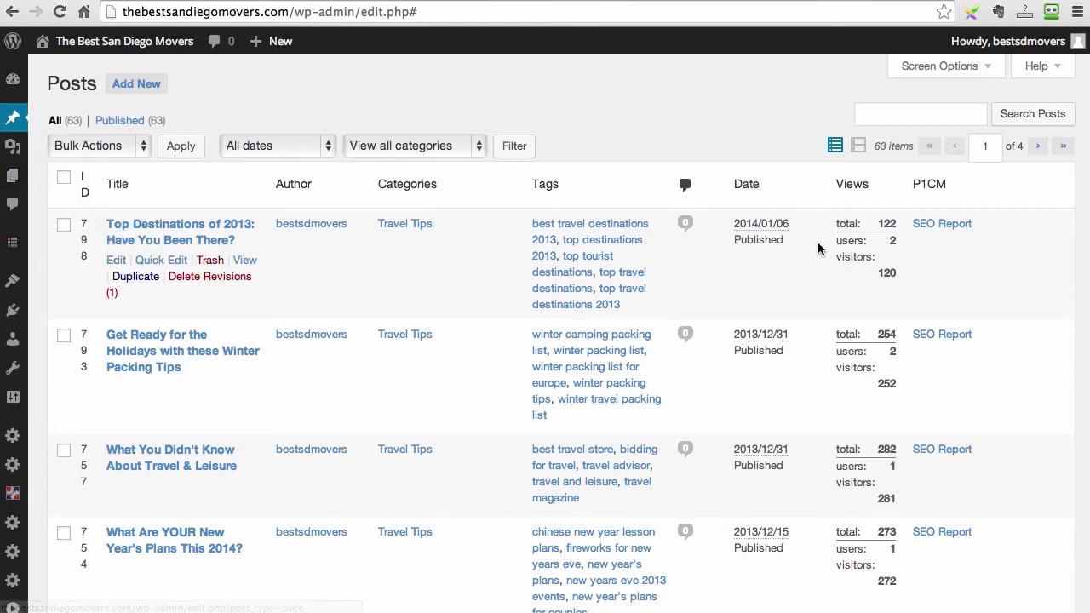
{"action": "left_click_drag", "start_coordinate": [913, 182], "coordinate": [959, 184]}
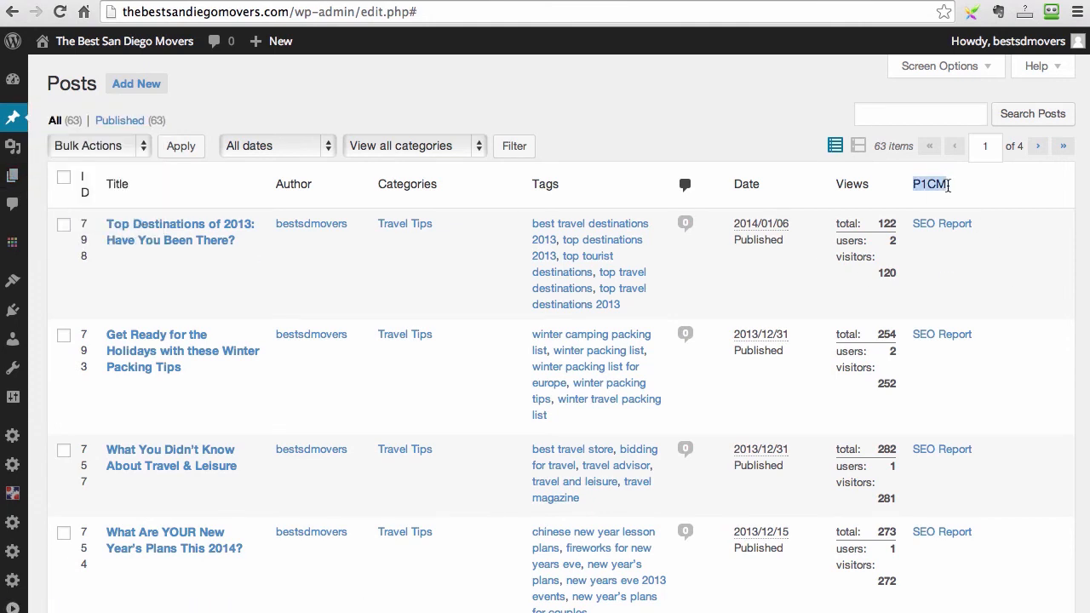
{"action": "left_click", "coordinate": [973, 270]}
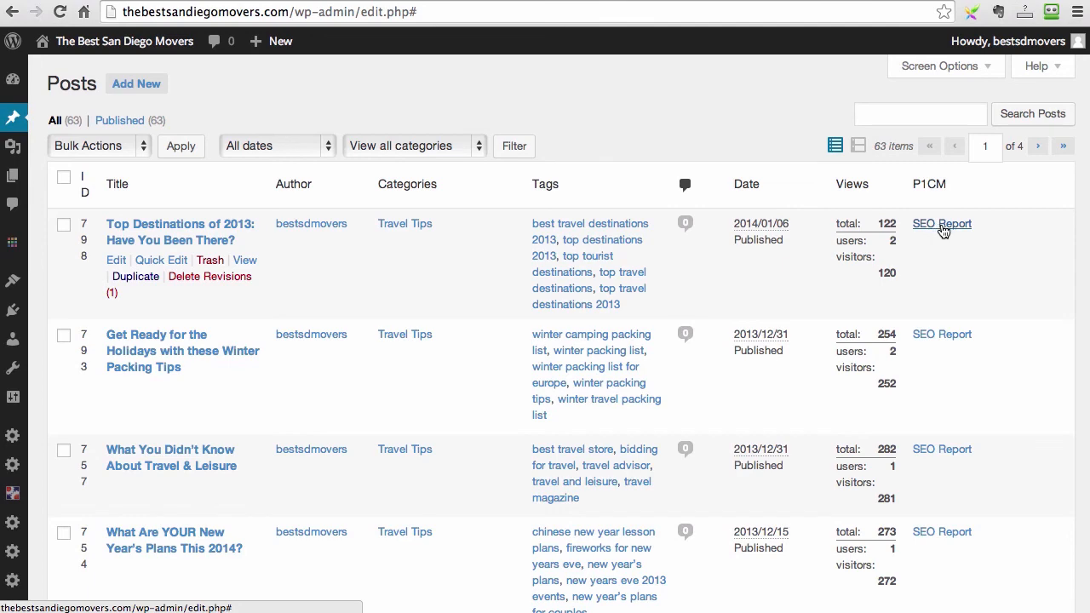
{"action": "left_click", "coordinate": [944, 226]}
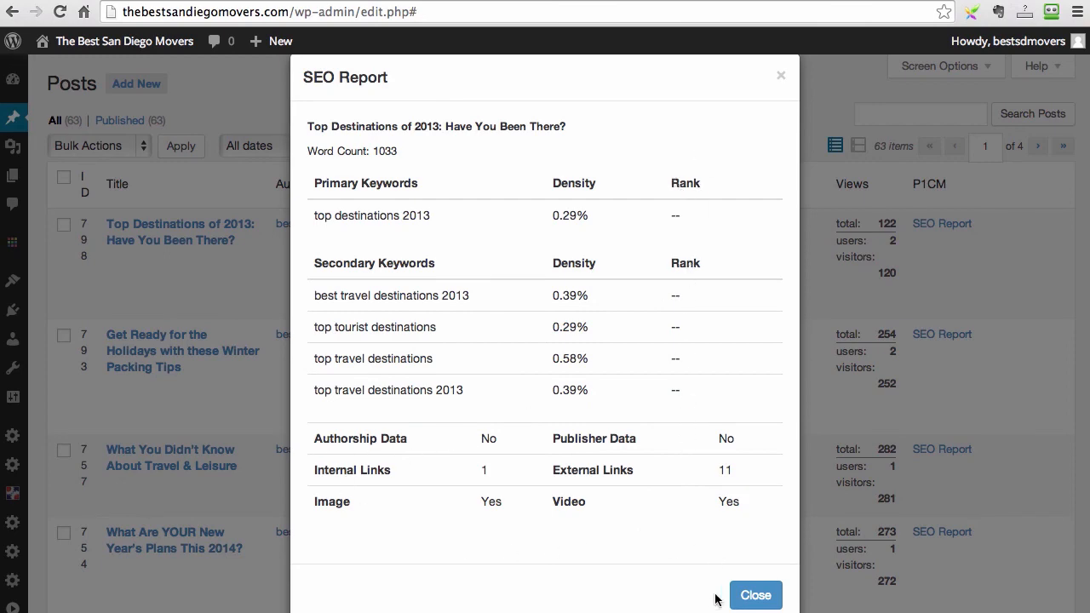
{"action": "left_click", "coordinate": [745, 595]}
{"action": "left_click", "coordinate": [942, 334]}
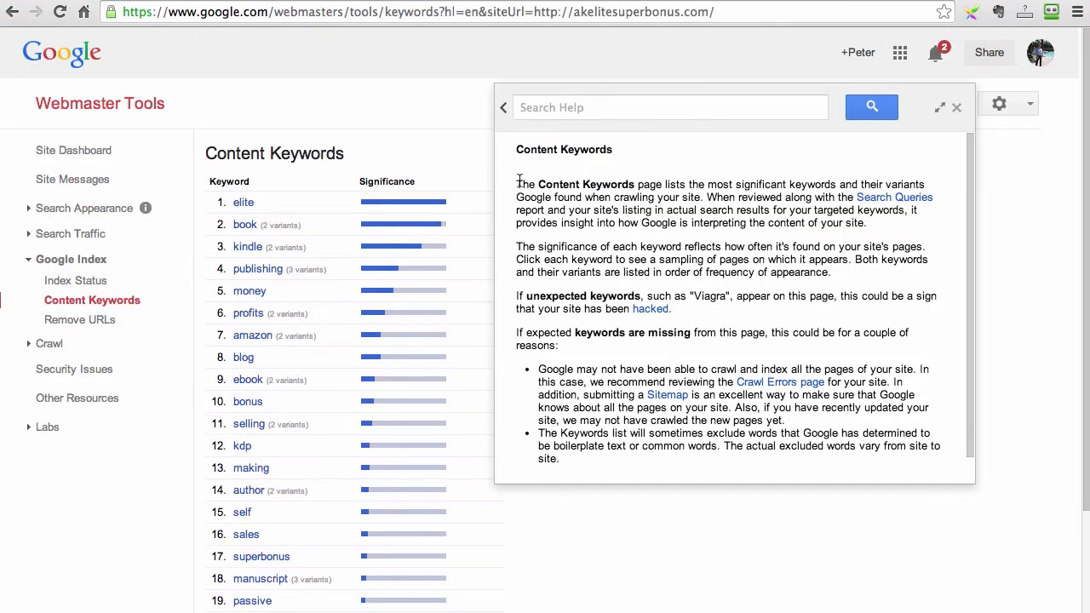
- Switch back to the Content Keywords help in Google Webmaster Tools and highlight the start of its opening paragraph
{"action": "left_click_drag", "start_coordinate": [515, 185], "coordinate": [669, 184]}
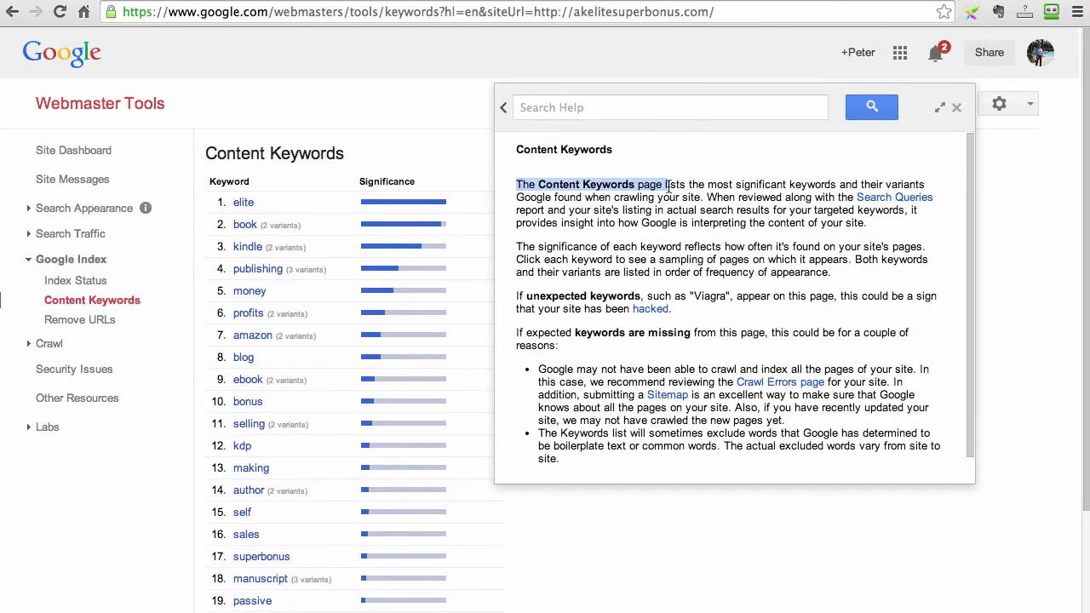